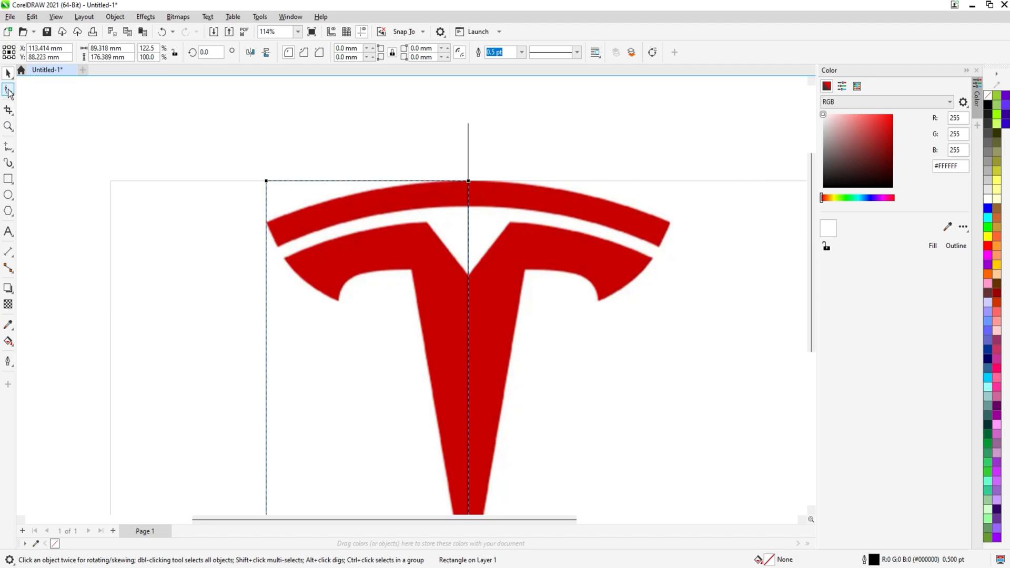
Use the Shape tool on the rectangle outline and delete its top-left corner node
click(8, 90)
click(269, 226)
scroll(266, 226, up, 3)
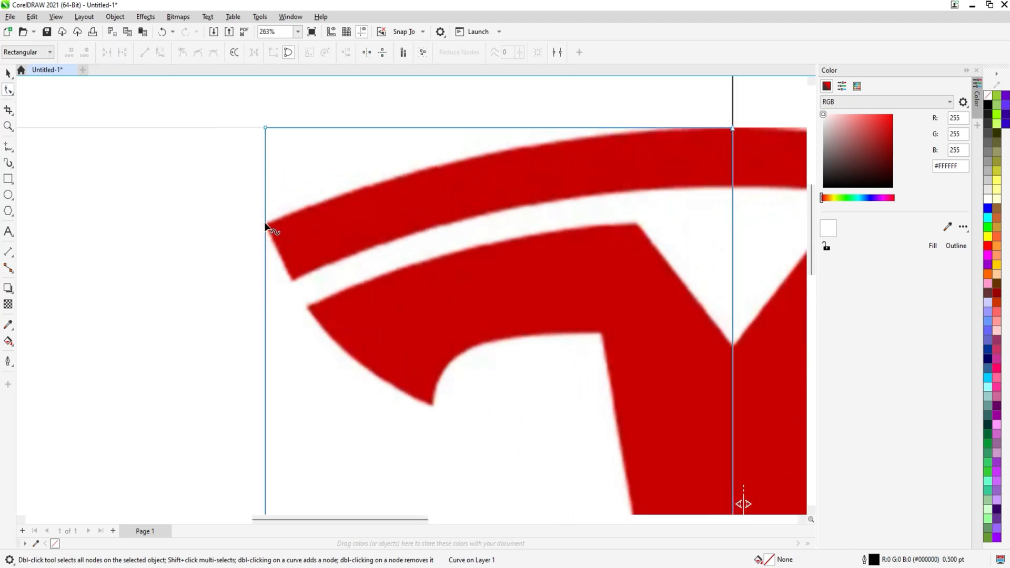
click(265, 226)
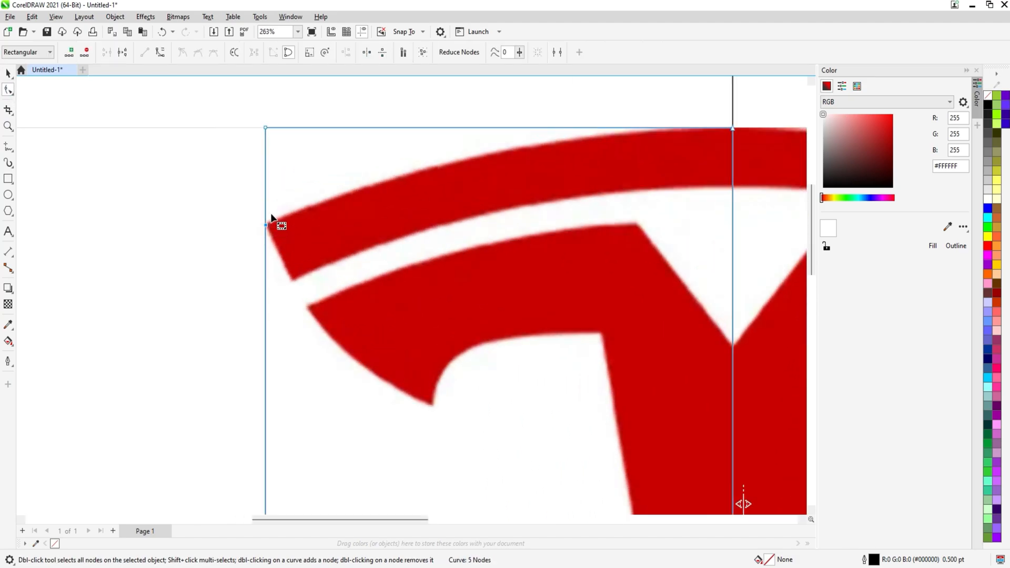
double_click(265, 128)
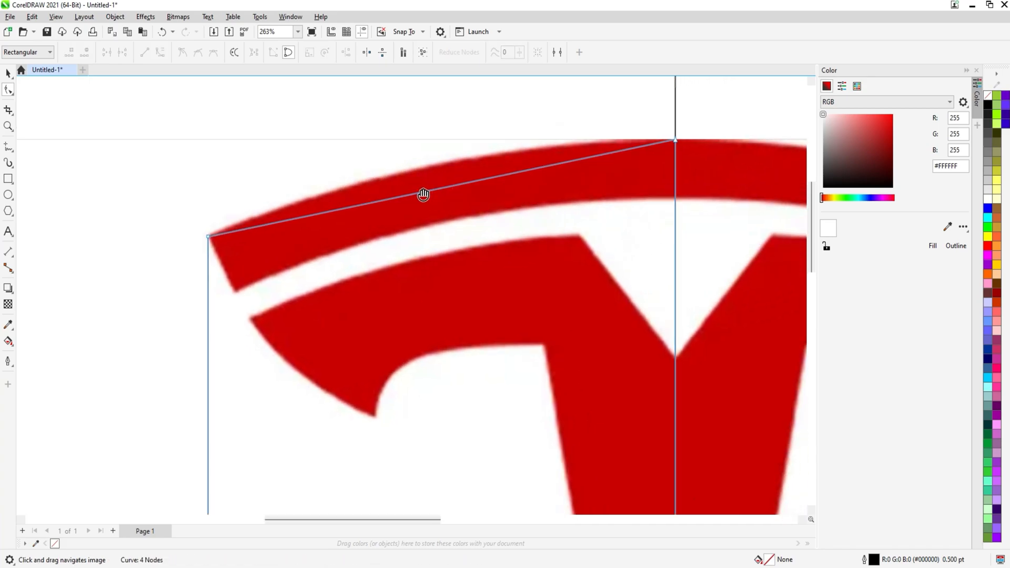
Convert the top edge segment to a curve and bend it up along the logo's outer arc
right_click(427, 193)
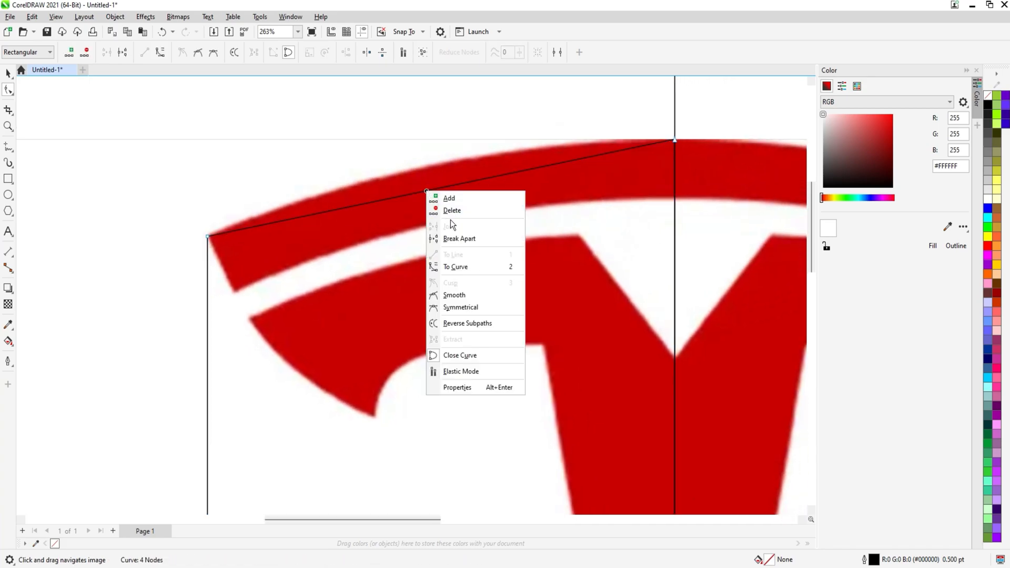
click(468, 267)
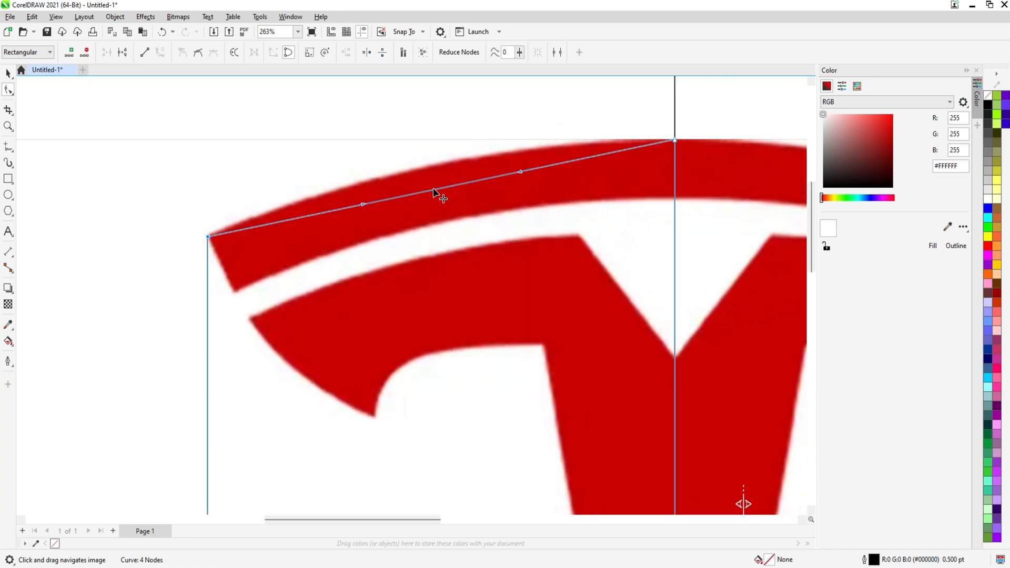
drag(433, 190, 440, 169)
Add nodes on the left edge at the arm's outer tip and both sides of the white gap
scroll(440, 169, down, 1)
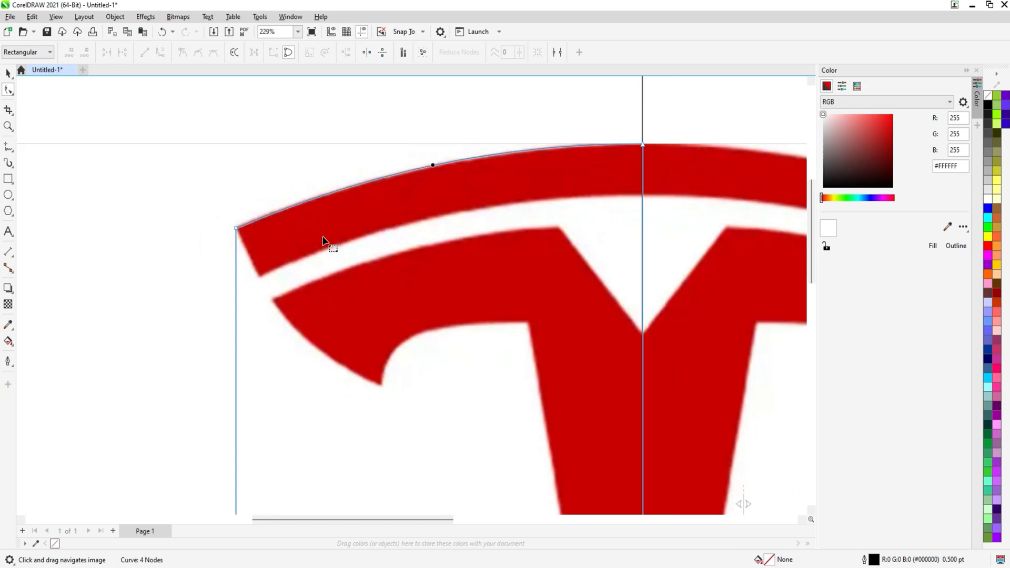
scroll(281, 214, down, 2)
scroll(250, 209, up, 3)
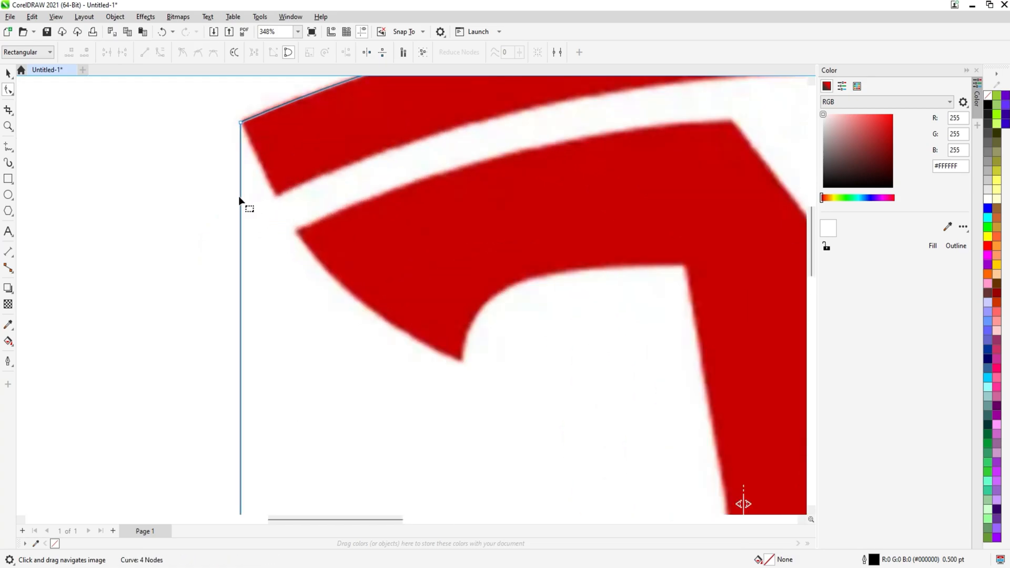
drag(239, 198, 295, 233)
click(271, 226)
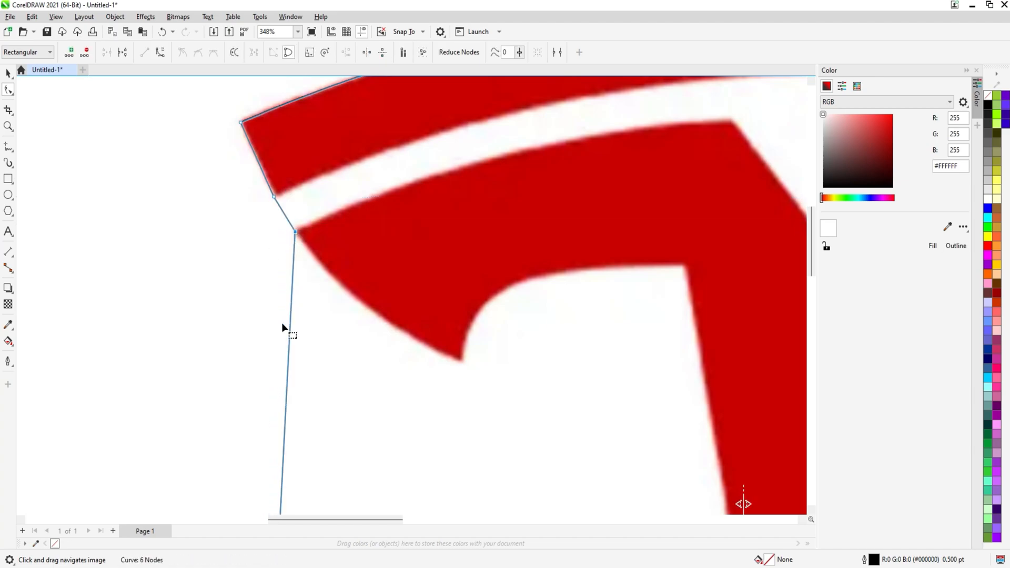
Add nodes at the arm's lower tip and the stem's top-left corner, and delete the bottom-left corner node
double_click(289, 350)
drag(290, 351, 461, 361)
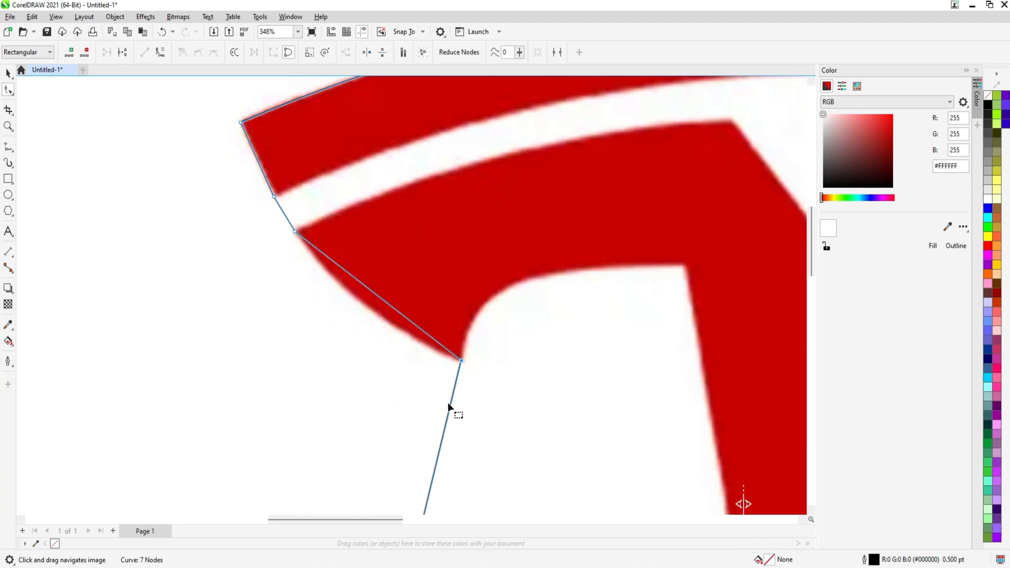
double_click(451, 409)
drag(451, 408, 684, 267)
scroll(650, 283, down, 1)
drag(623, 370, 446, 204)
scroll(446, 209, down, 1)
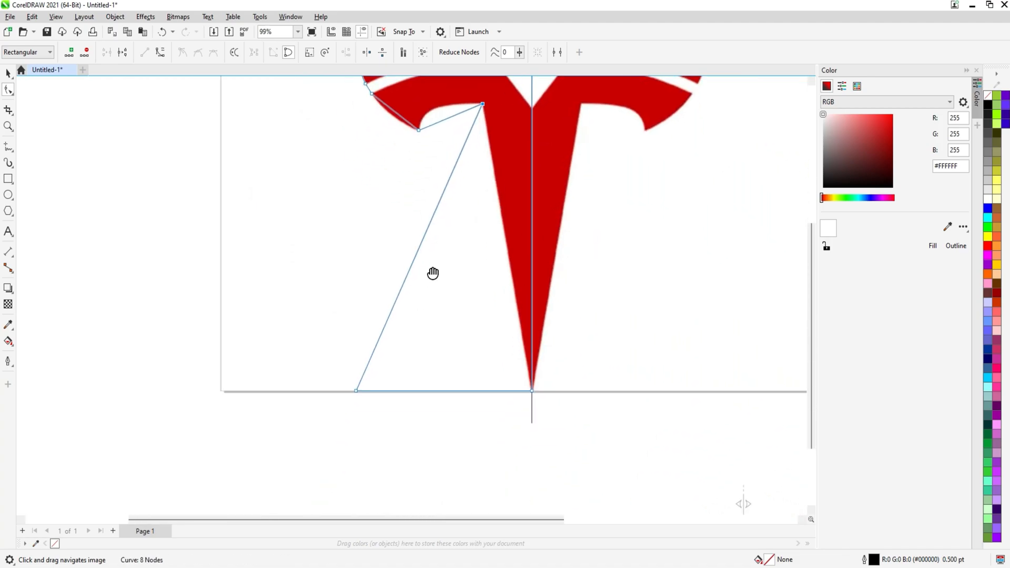
double_click(360, 389)
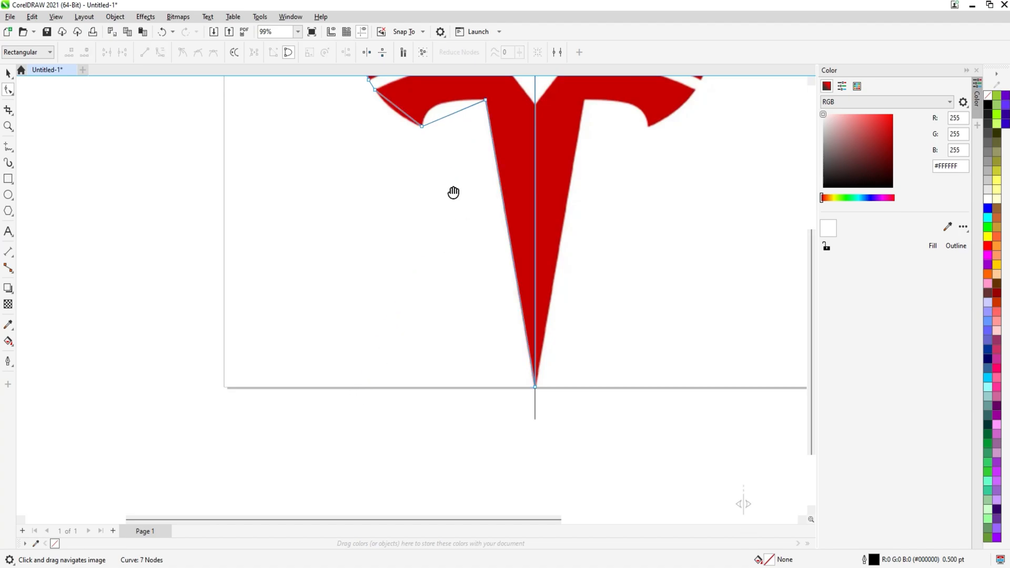
Convert the segment under the arm to a curve and bend it to follow the arm's inner curve
scroll(449, 221, up, 2)
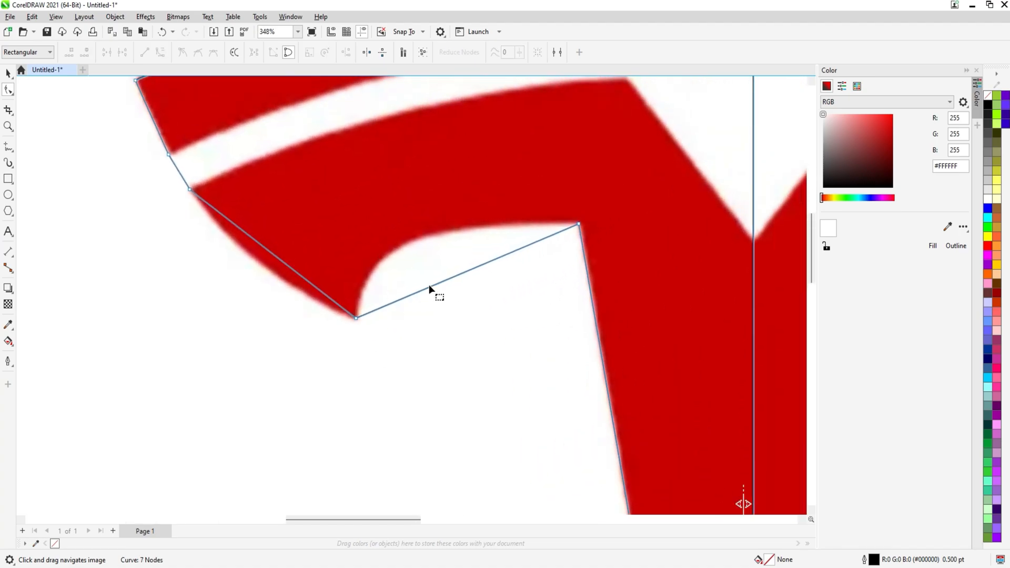
click(433, 290)
right_click(434, 290)
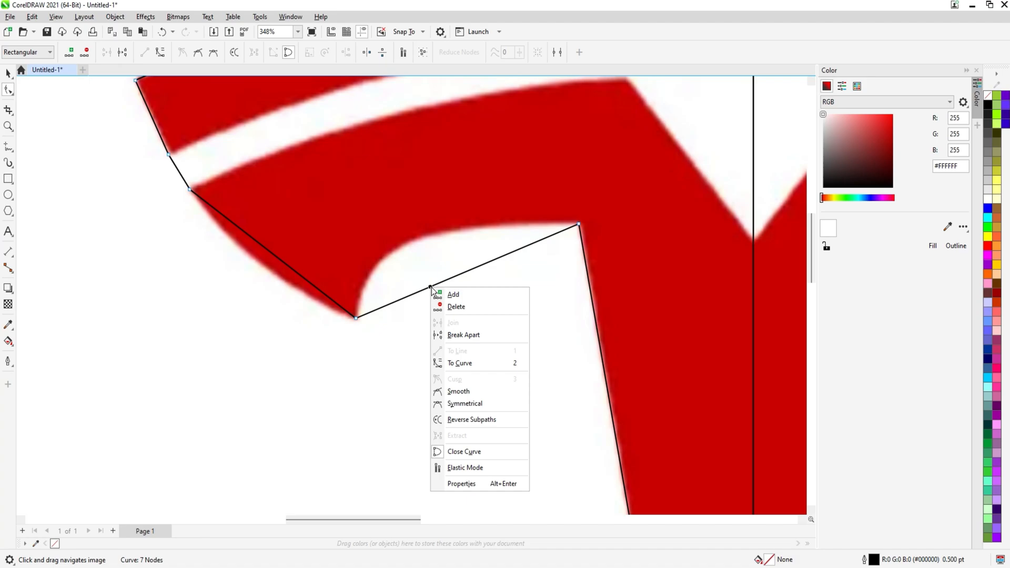
click(446, 361)
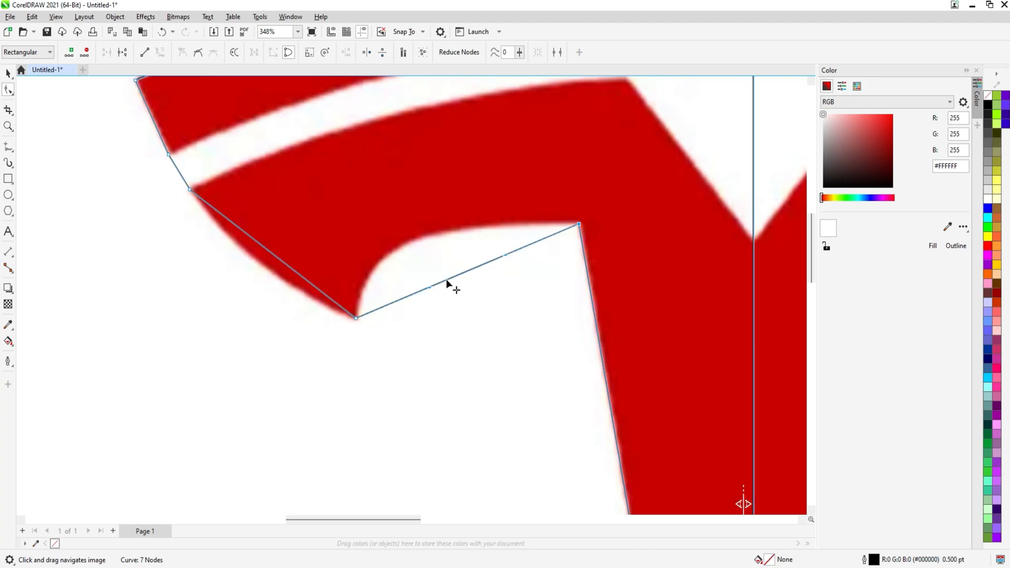
drag(446, 284, 403, 245)
Convert the arm's lower outer edge to a curve and bend it outward to match the logo's arc
scroll(403, 246, up, 1)
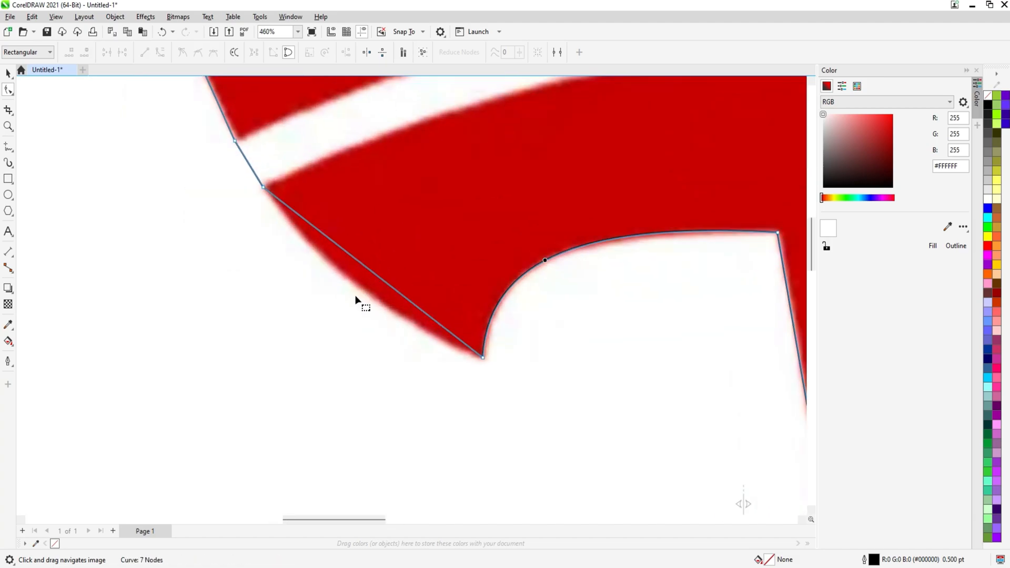
right_click(365, 267)
click(389, 343)
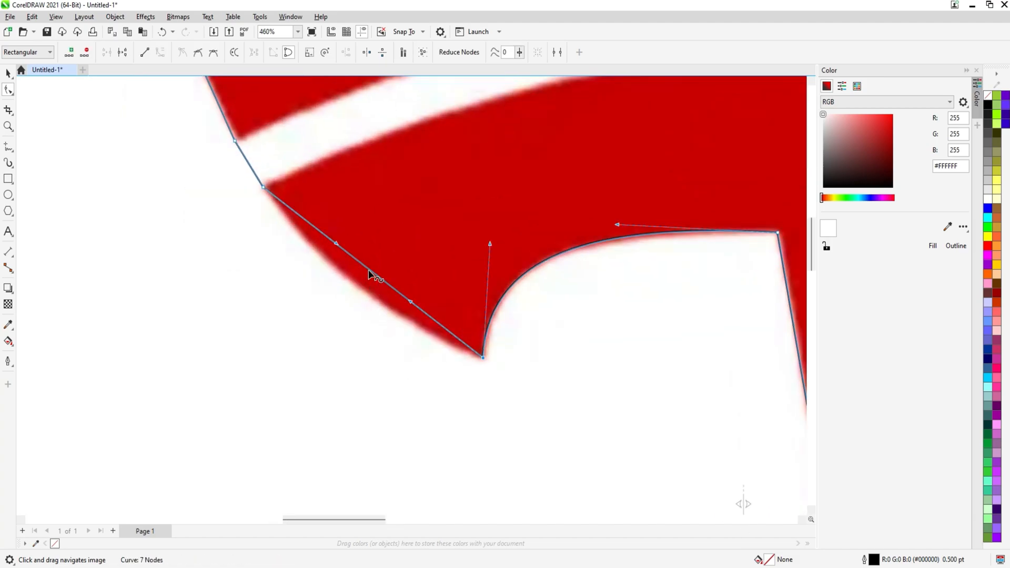
drag(369, 273, 356, 286)
scroll(298, 214, down, 1)
scroll(297, 215, down, 3)
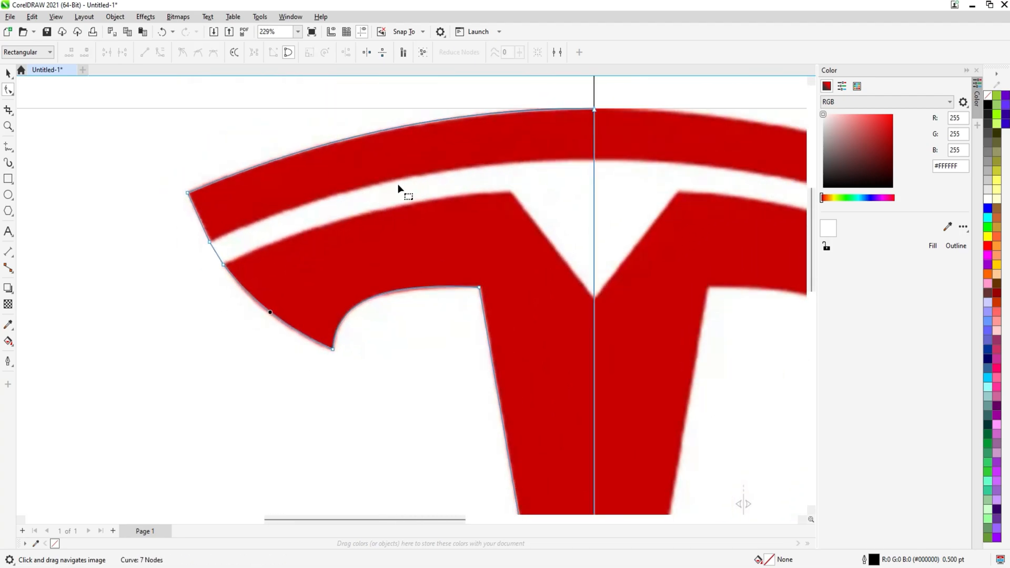
scroll(334, 207, down, 1)
key(space)
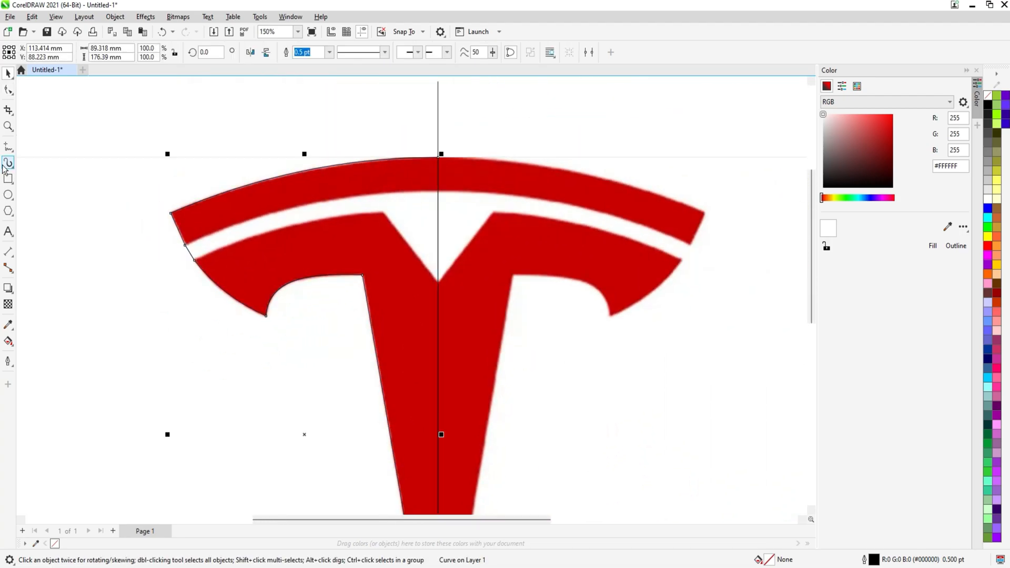
Draw a line with the Pen tool from the centre line to the left end of the gap's upper edge
click(9, 151)
mouse_move(6, 150)
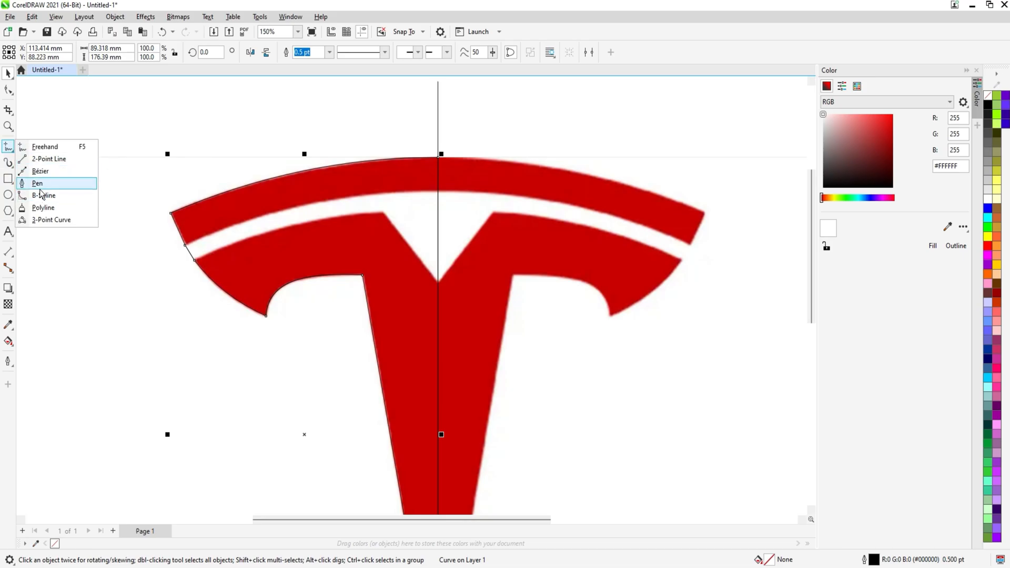
click(38, 183)
scroll(400, 200, up, 3)
drag(390, 214, 555, 214)
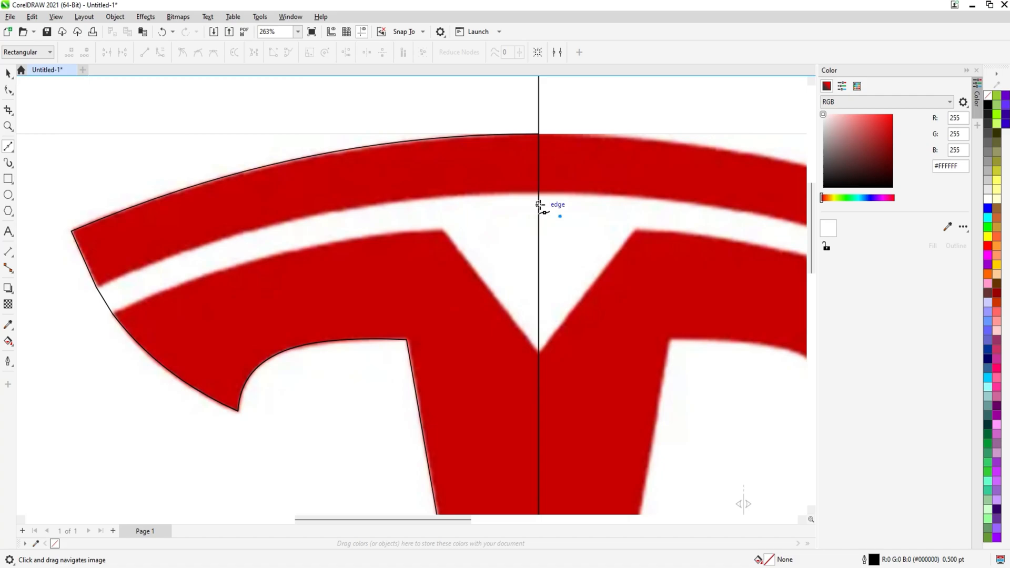
click(539, 193)
drag(282, 262, 232, 274)
click(281, 230)
key(F10)
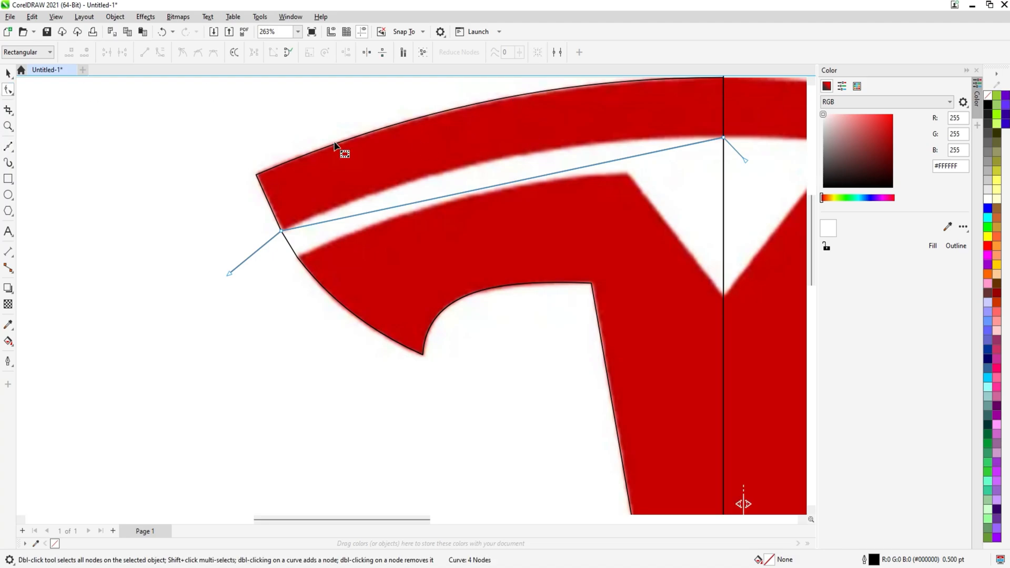
Convert the new line to a curve and bend it along the gap's upper edge
right_click(524, 182)
click(548, 259)
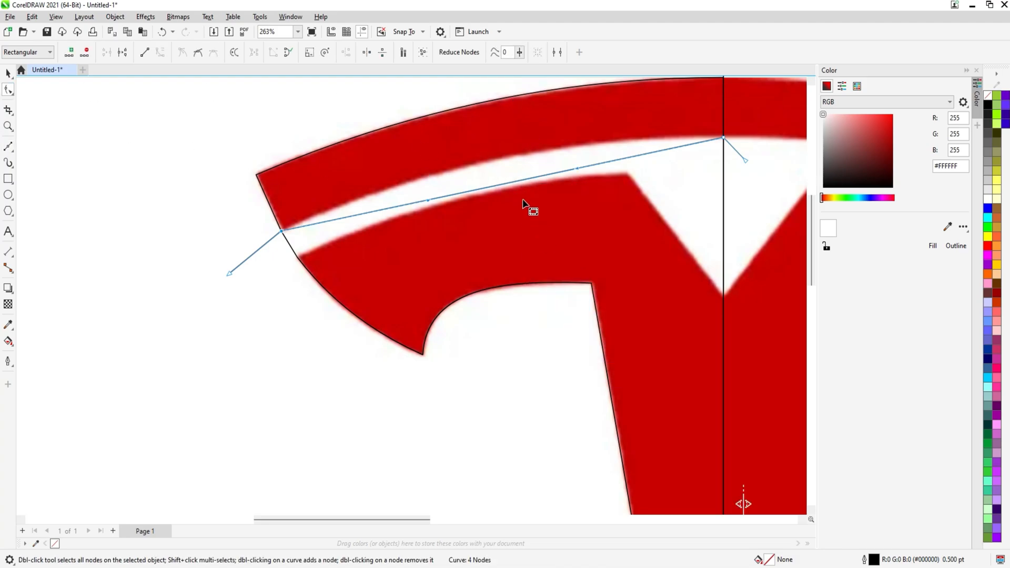
drag(517, 183, 463, 158)
key(space)
key(space)
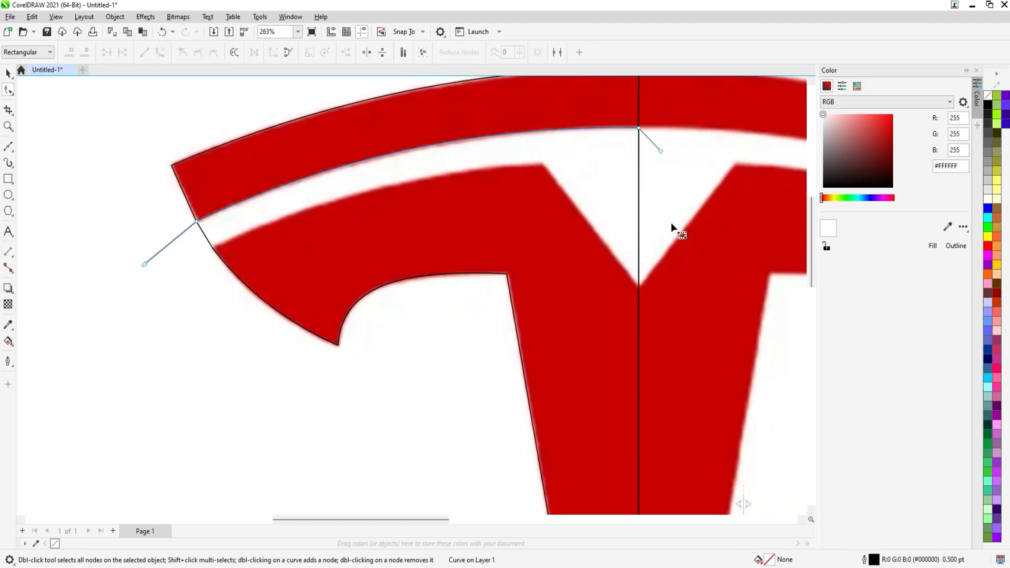
key(space)
Draw a Pen path from the centre V point to the arm's inner top corner and on to the gap's lower left end
click(7, 147)
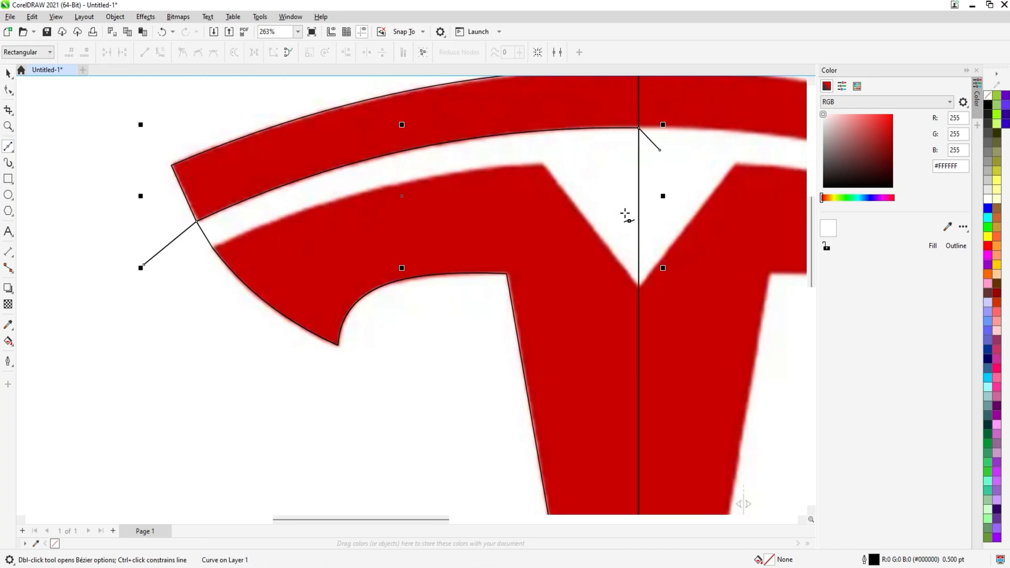
click(639, 286)
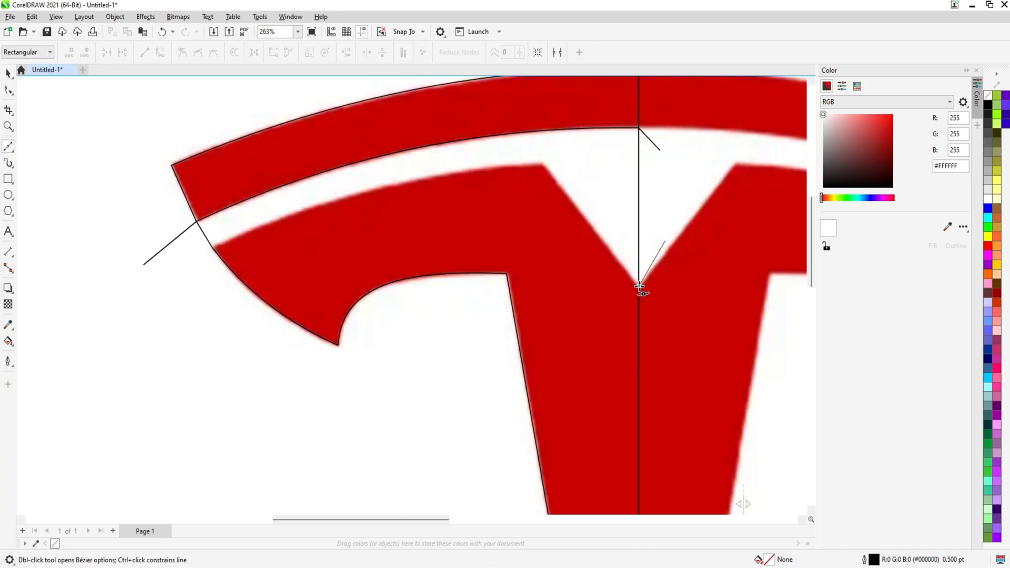
click(542, 163)
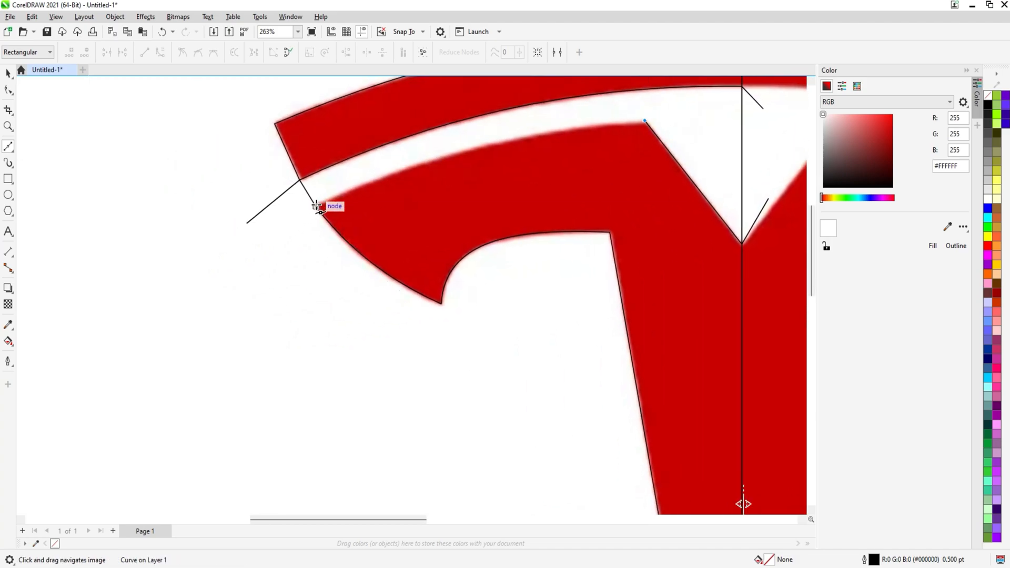
drag(318, 207, 279, 248)
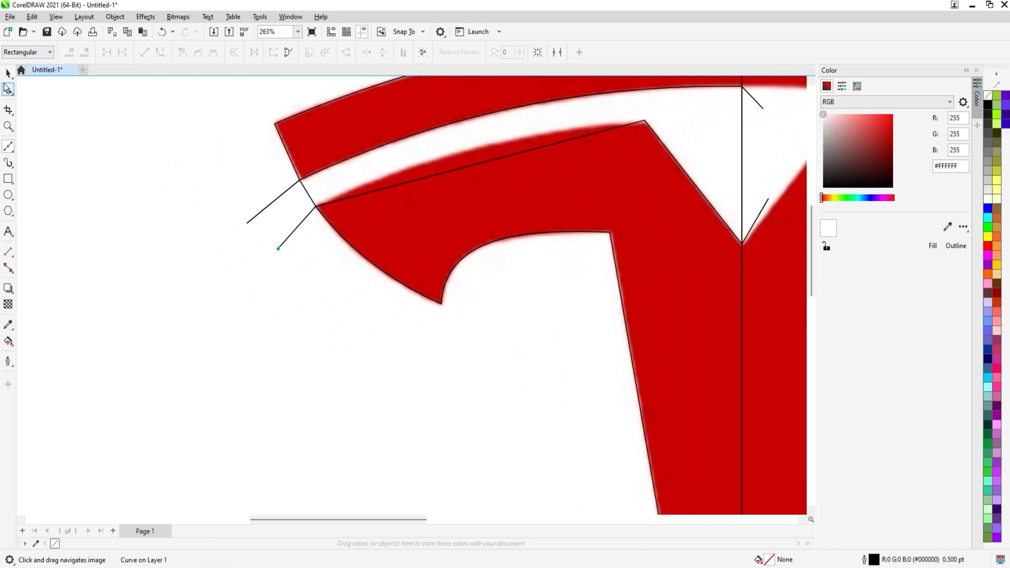
Convert the long segment of that path to a curve and bend it along the gap's lower edge
click(8, 89)
click(512, 156)
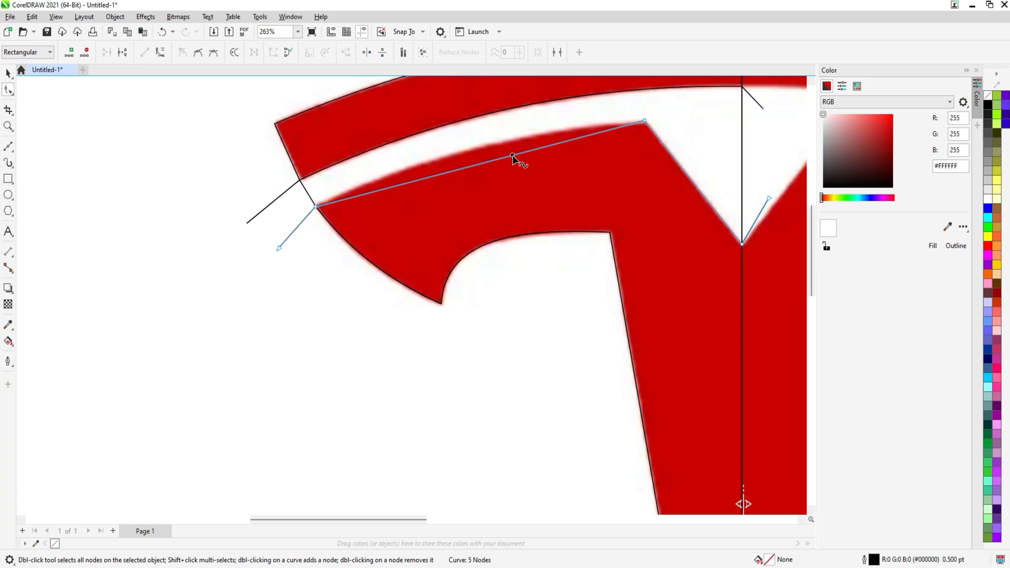
right_click(512, 156)
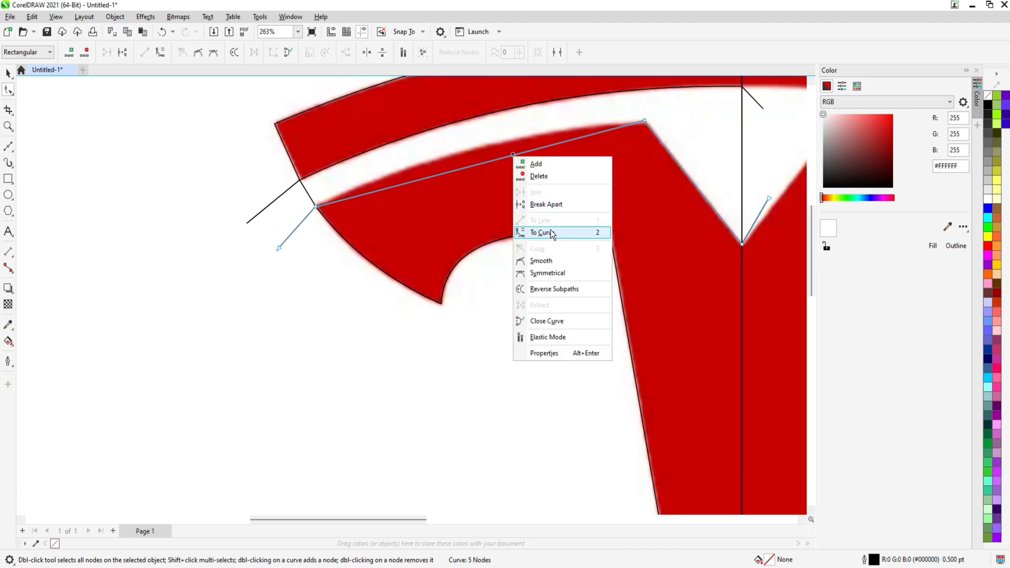
click(551, 230)
drag(475, 168, 466, 156)
scroll(467, 156, down, 2)
scroll(557, 148, up, 5)
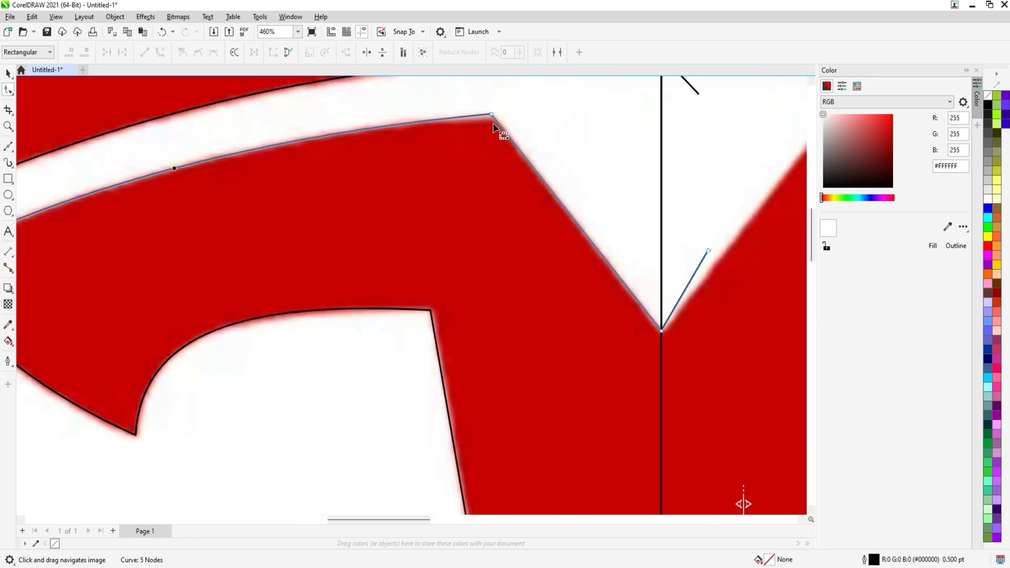
drag(491, 114, 494, 116)
scroll(459, 128, down, 8)
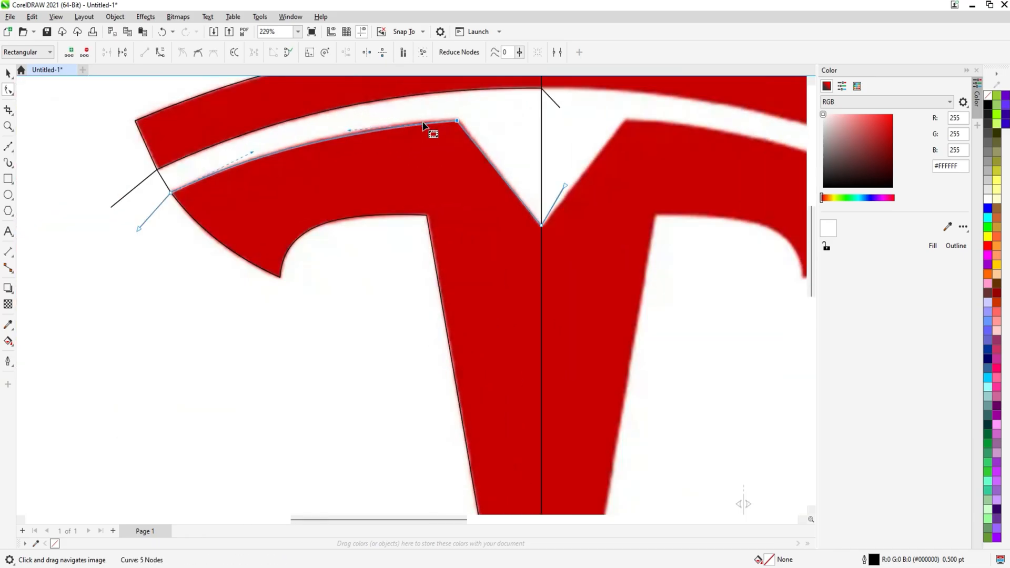
key(space)
scroll(458, 129, up, 3)
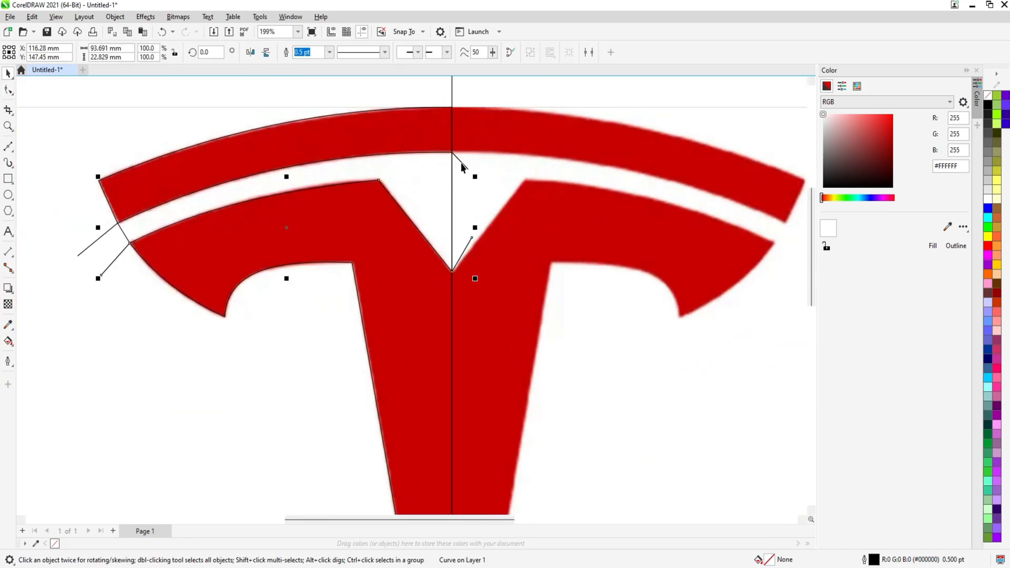
Select the traced shape together with both gap curves and apply Trim
shift+click(465, 164)
shift+click(421, 135)
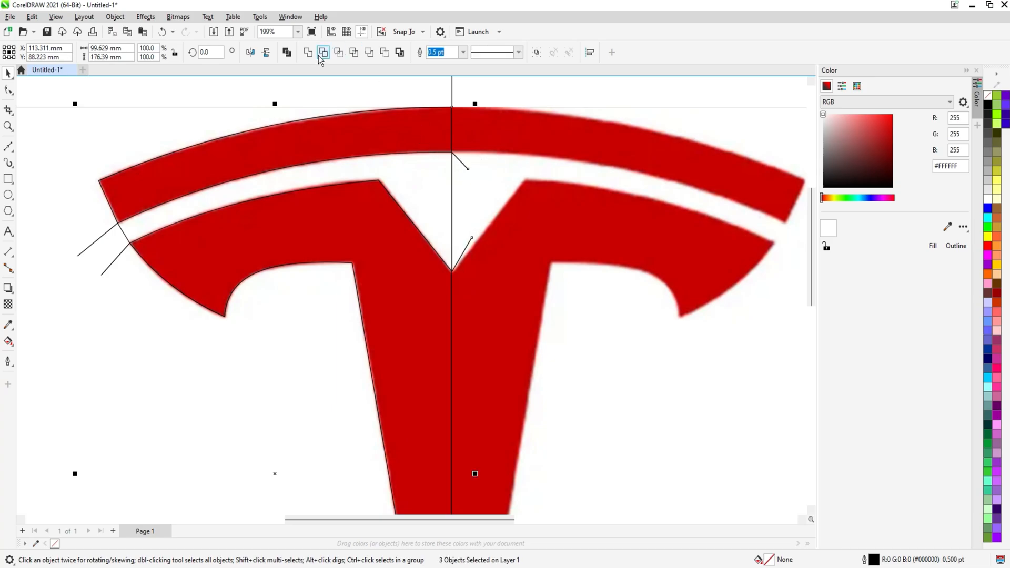
click(322, 52)
Select the leftover pieces inside the gap and delete them
click(286, 294)
scroll(251, 182, left, 4)
scroll(251, 182, down, 1)
drag(234, 177, 331, 223)
key(Delete)
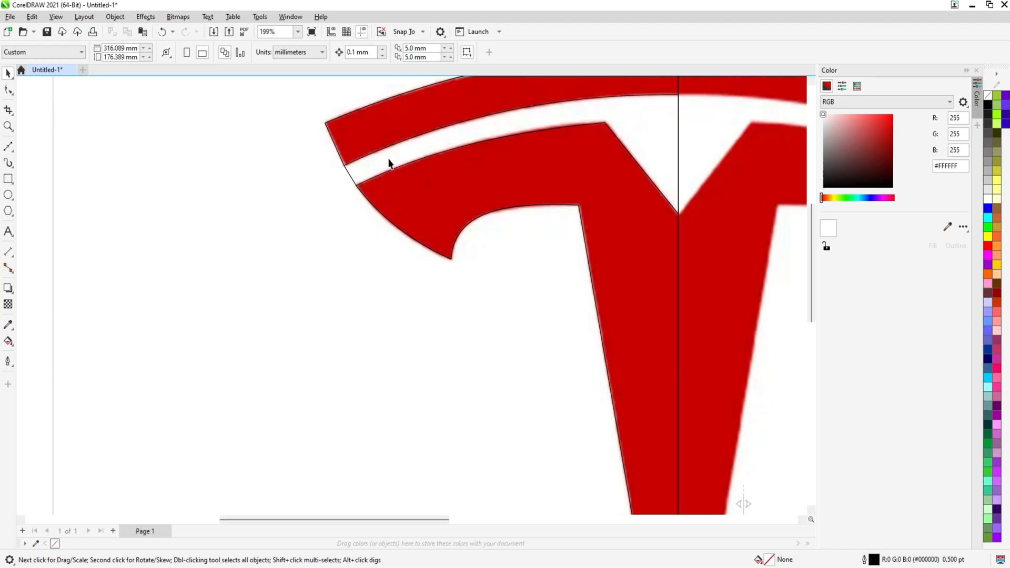
click(389, 164)
scroll(389, 163, down, 2)
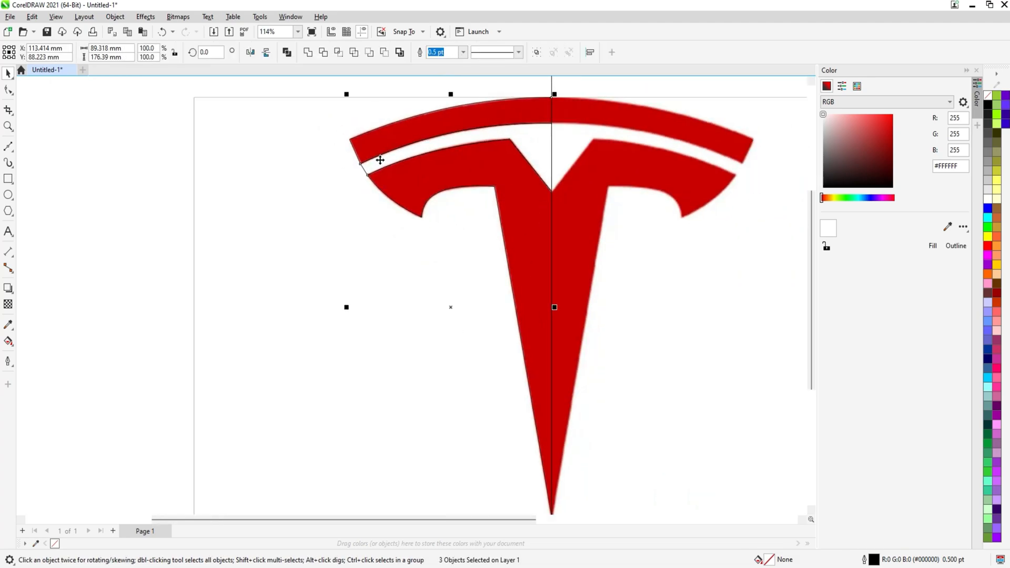
Delete the remaining leftover piece along the gap between the top bar and the arm
click(120, 264)
click(432, 146)
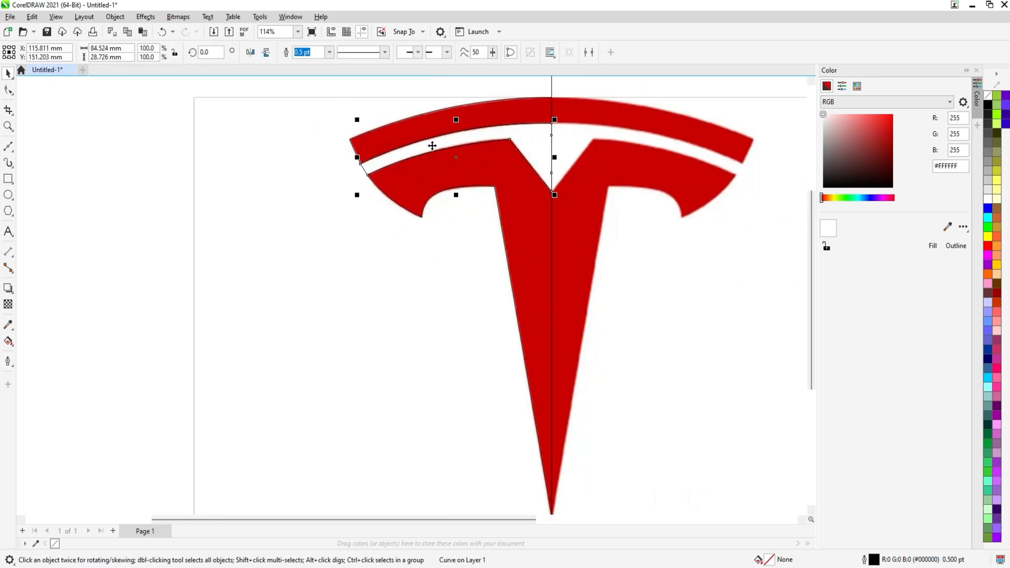
key(Delete)
drag(487, 142, 424, 196)
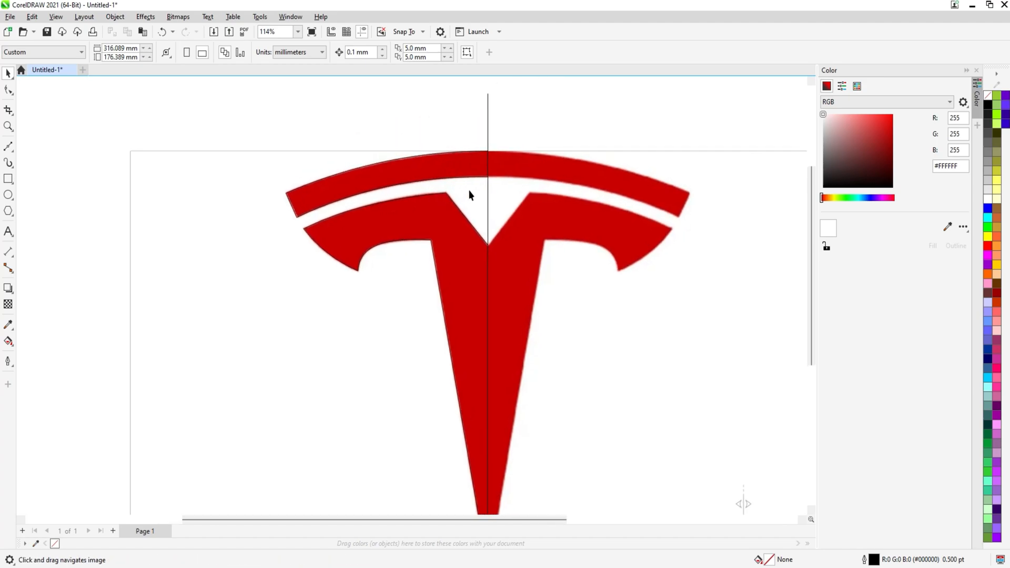
Weld the top bar piece to the left half of the T
click(422, 175)
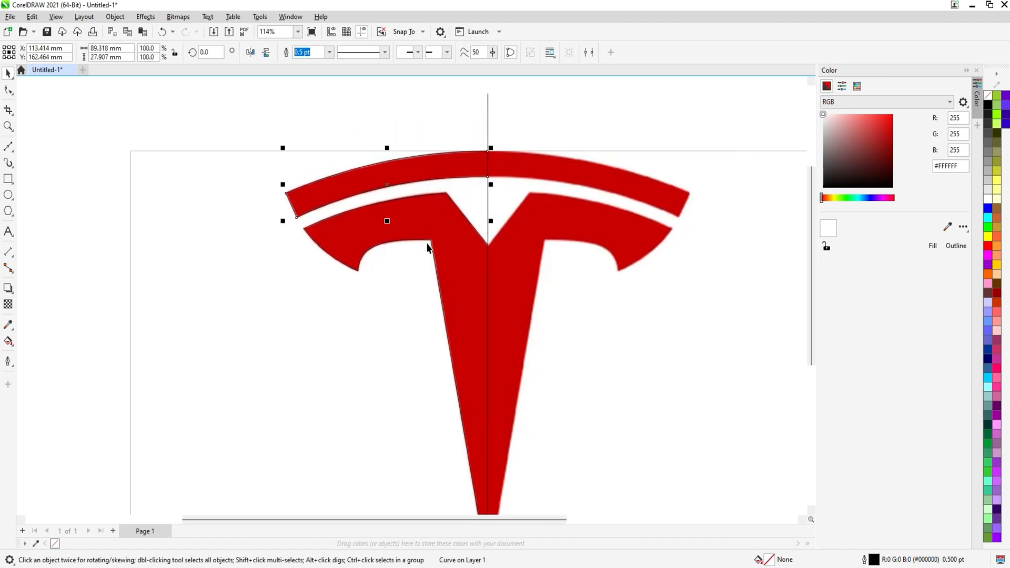
shift+click(425, 214)
click(306, 53)
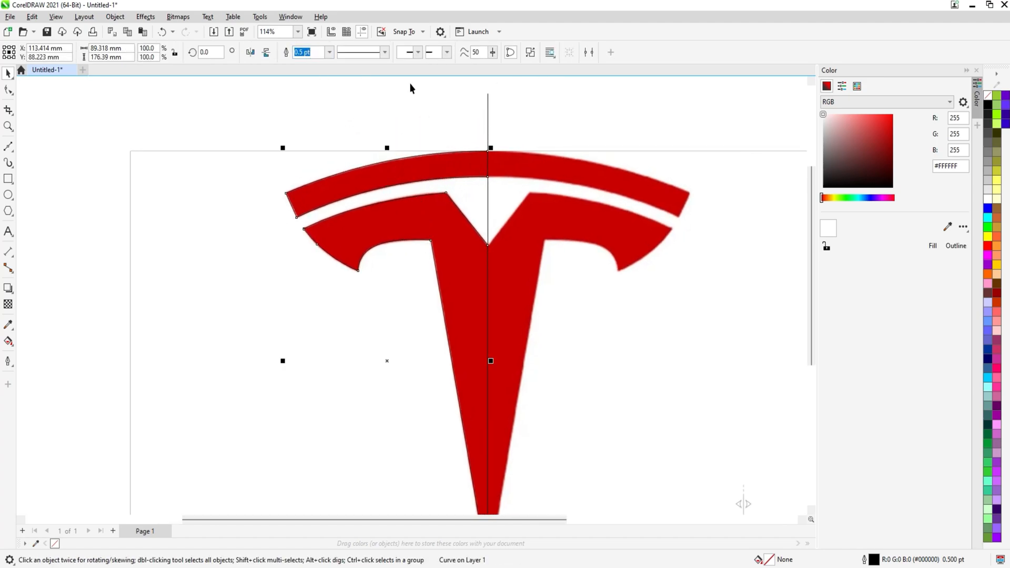
Mirror a copy of the left half across the centre line to form the right half
click(486, 112)
shift+click(388, 176)
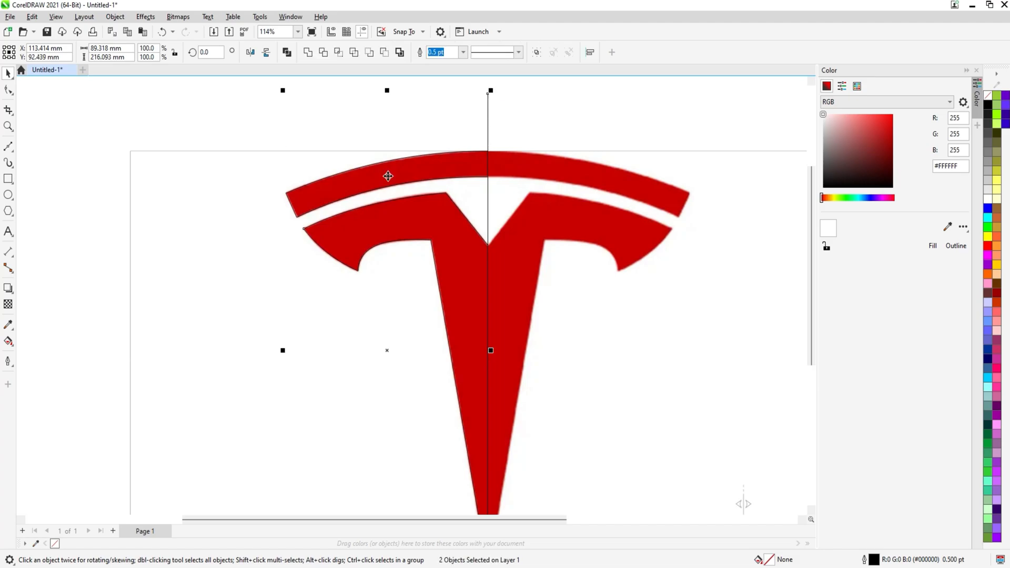
drag(283, 351, 537, 308)
Select both halves and weld them into a single logo shape
click(545, 113)
click(526, 174)
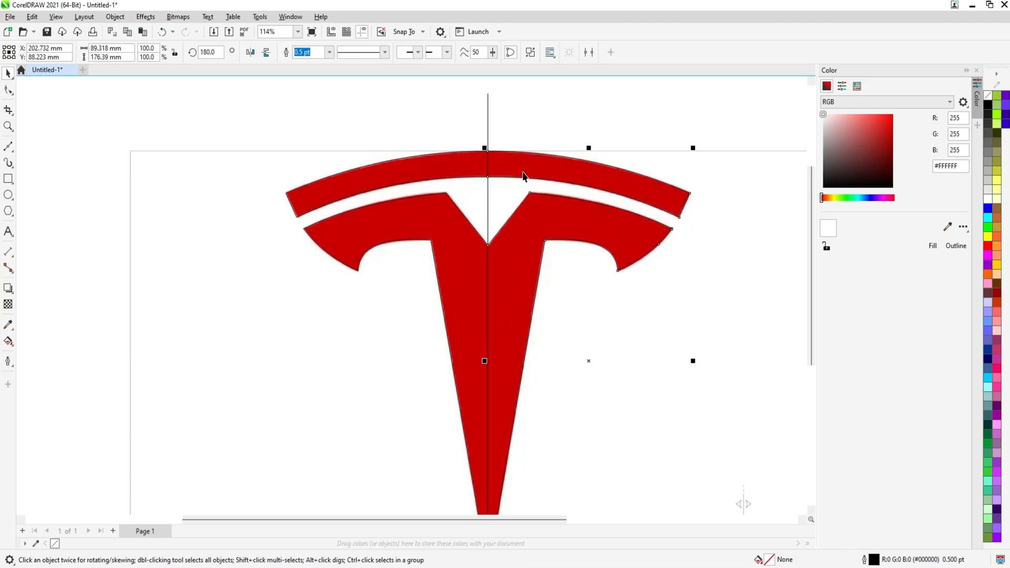
shift+click(448, 171)
click(309, 53)
Move the welded logo to the left, off the reference image
scroll(455, 203, down, 2)
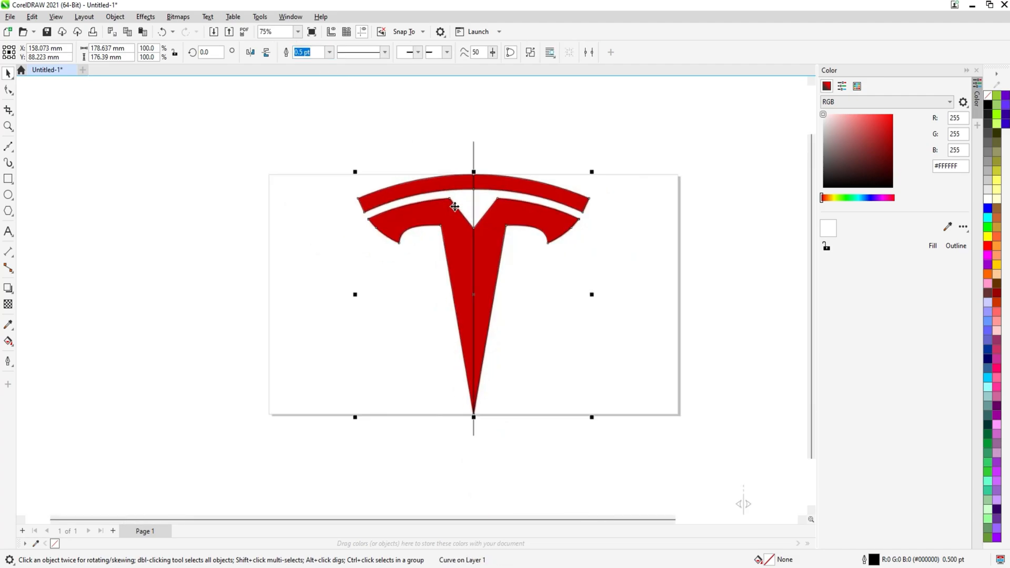
drag(391, 223, 226, 215)
scroll(284, 169, up, 4)
Delete the extra node at the top centre and join the split nodes along the seam there
key(F10)
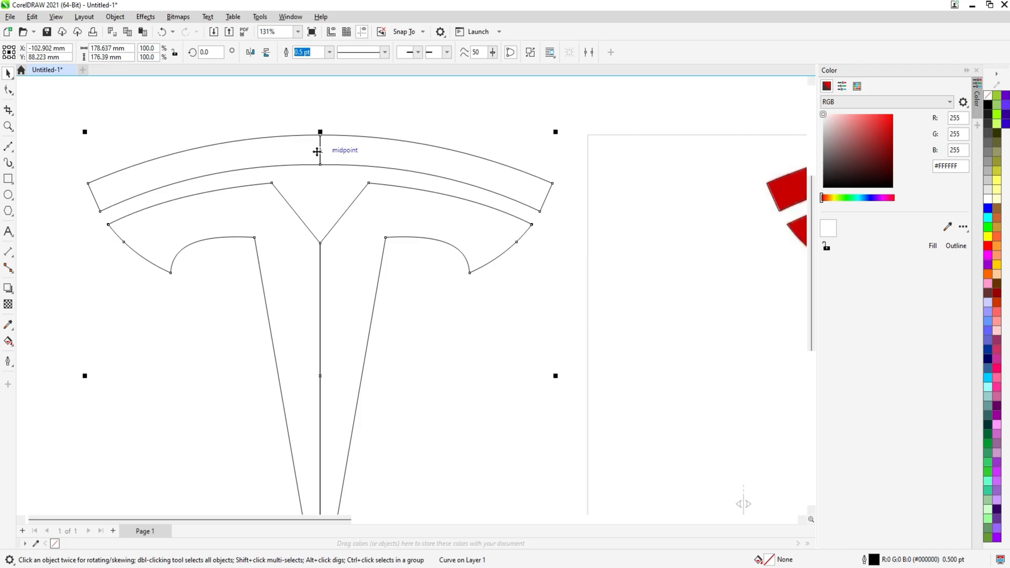
click(323, 149)
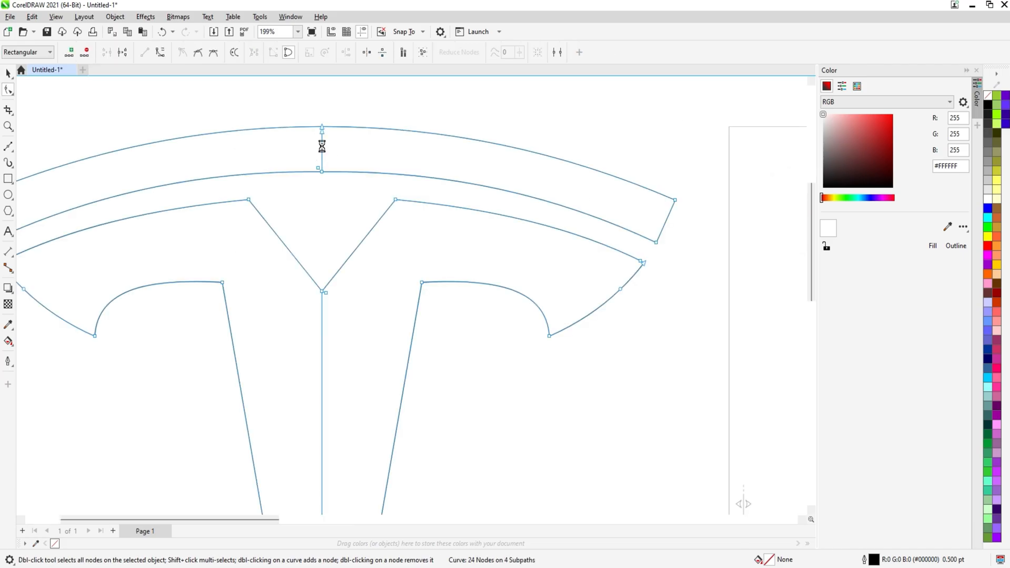
key(Delete)
drag(313, 116, 328, 147)
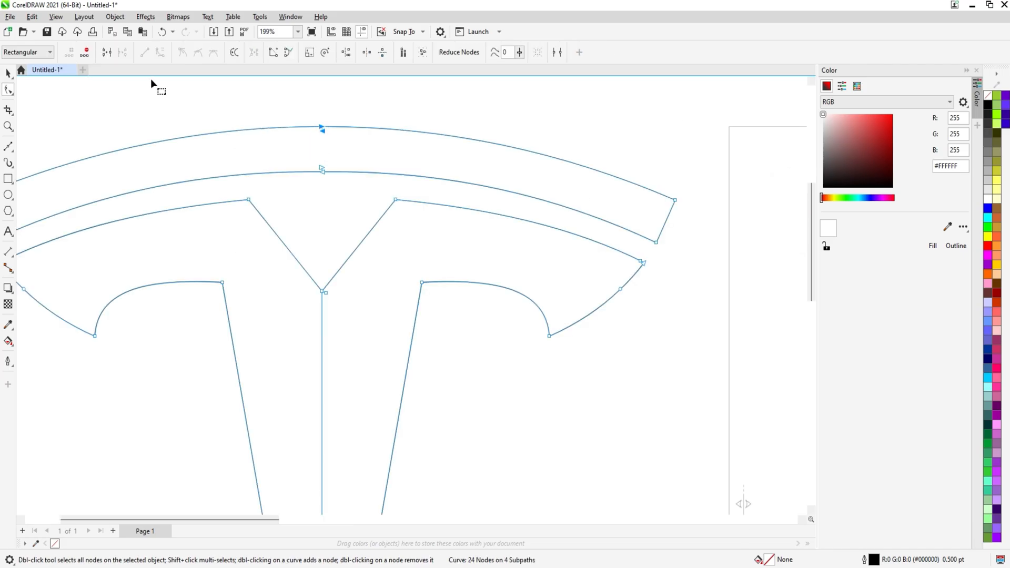
click(106, 52)
click(106, 53)
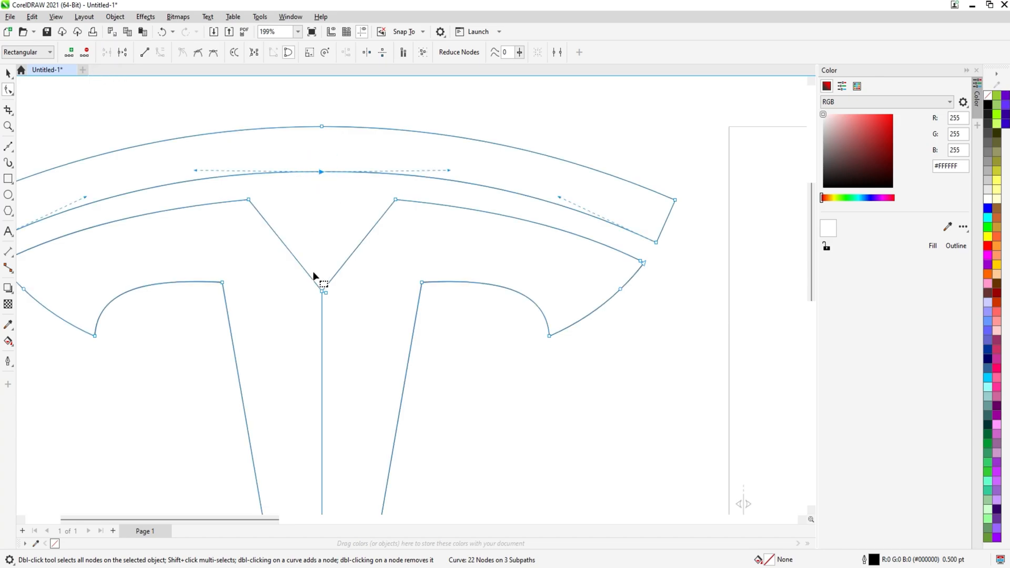
Delete the extra node at the centre V and join the split nodes there and at the bottom tip
click(322, 311)
key(Delete)
drag(304, 260, 346, 303)
click(106, 52)
scroll(261, 167, down, 2)
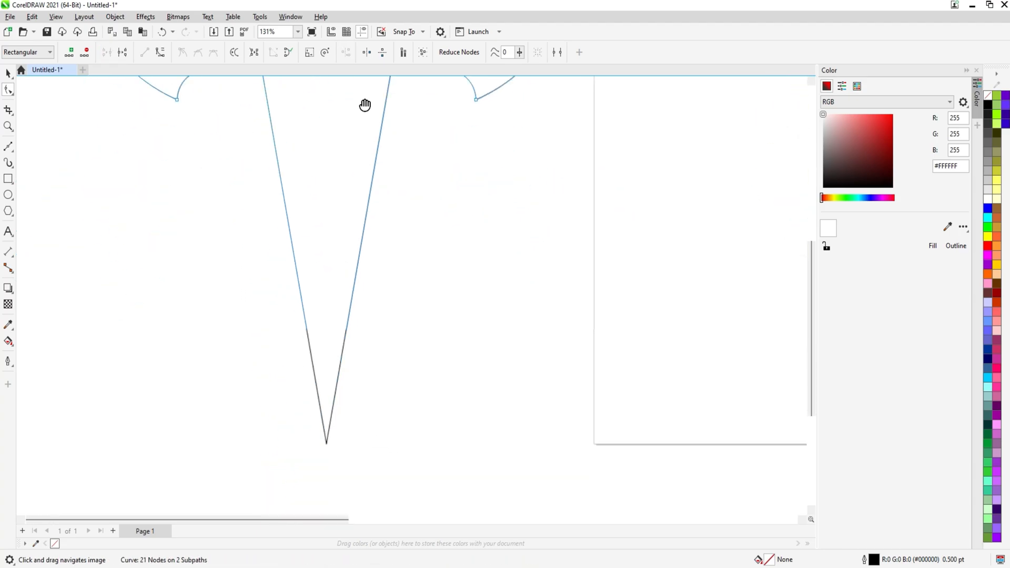
click(106, 53)
scroll(367, 216, down, 3)
Move the logo further left, clear of the reference image
key(space)
scroll(348, 153, up, 1)
drag(375, 154, 429, 196)
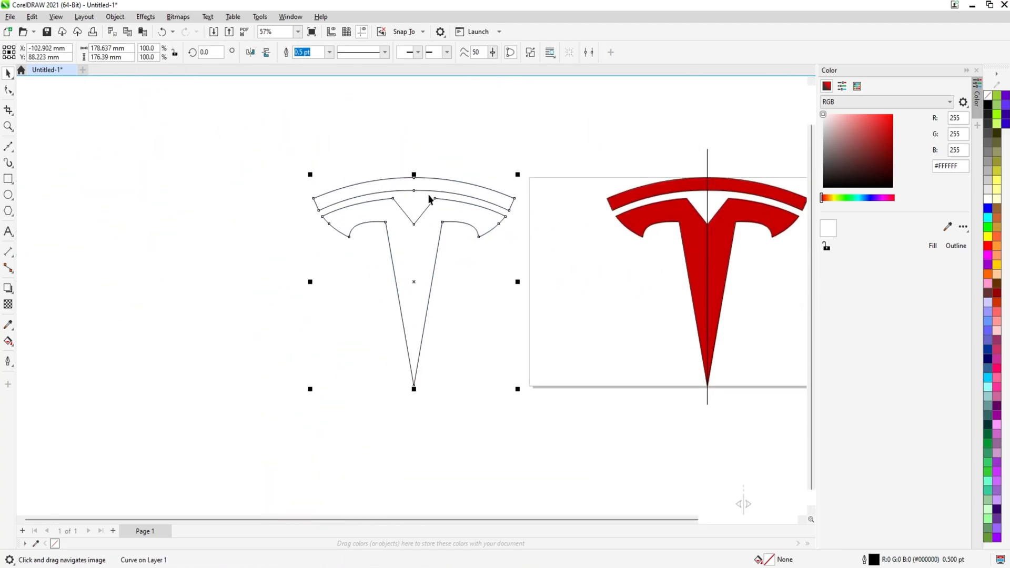
click(445, 260)
click(393, 242)
drag(393, 241, 198, 258)
click(460, 269)
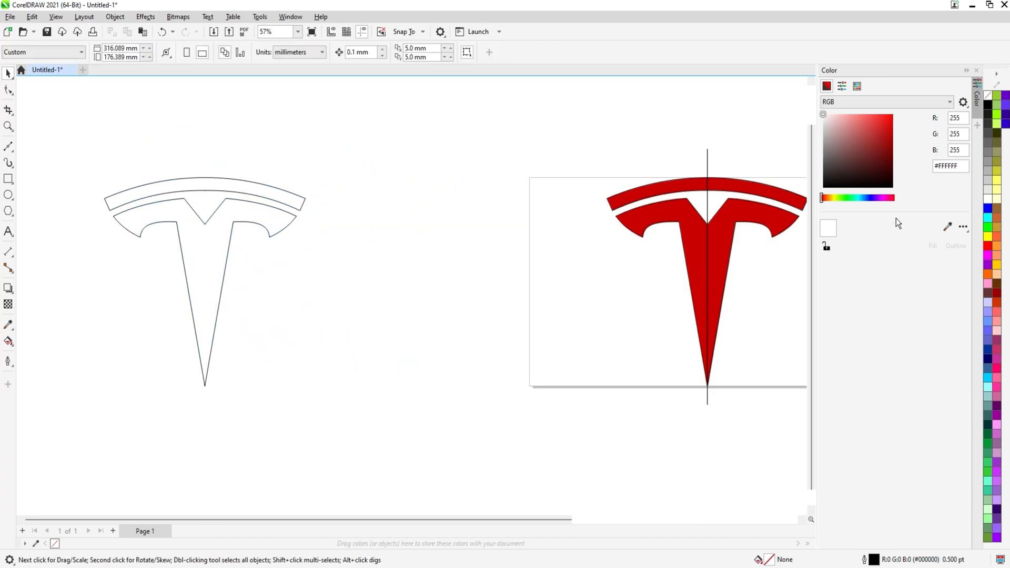
Sample the red from the reference image and apply it as the logo's fill
click(946, 224)
click(700, 227)
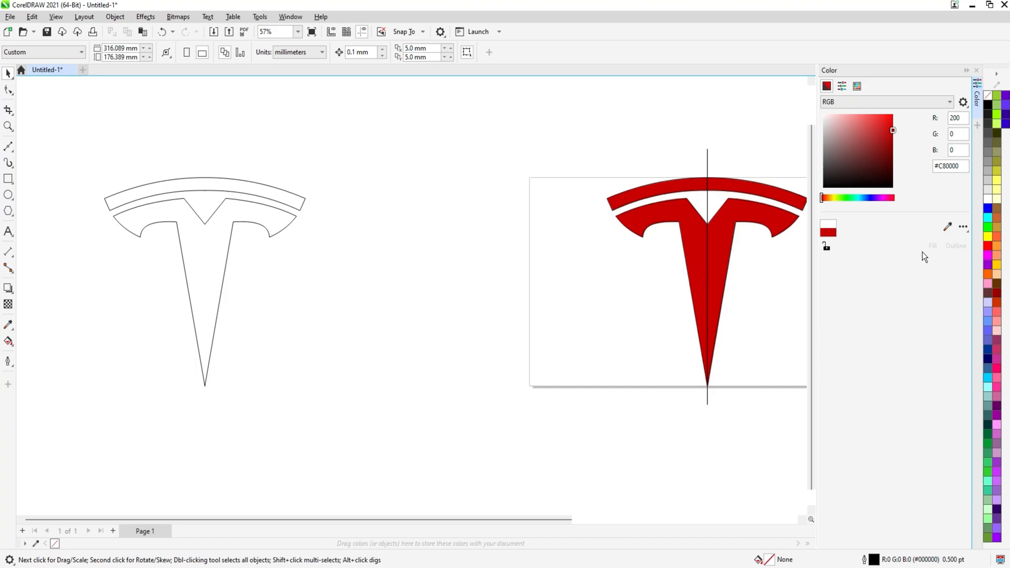
click(281, 224)
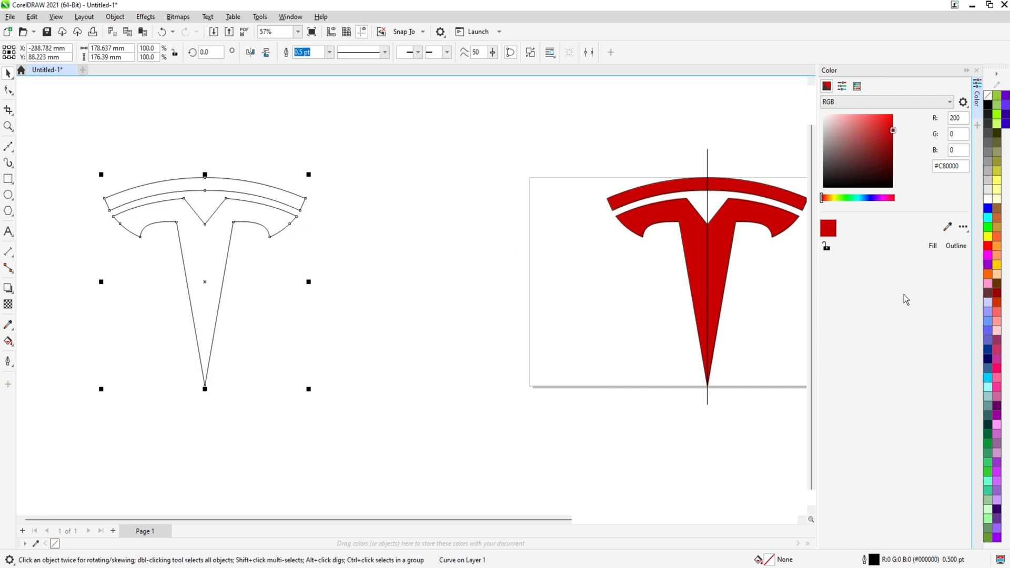
click(932, 247)
scroll(349, 232, up, 1)
drag(348, 232, 350, 232)
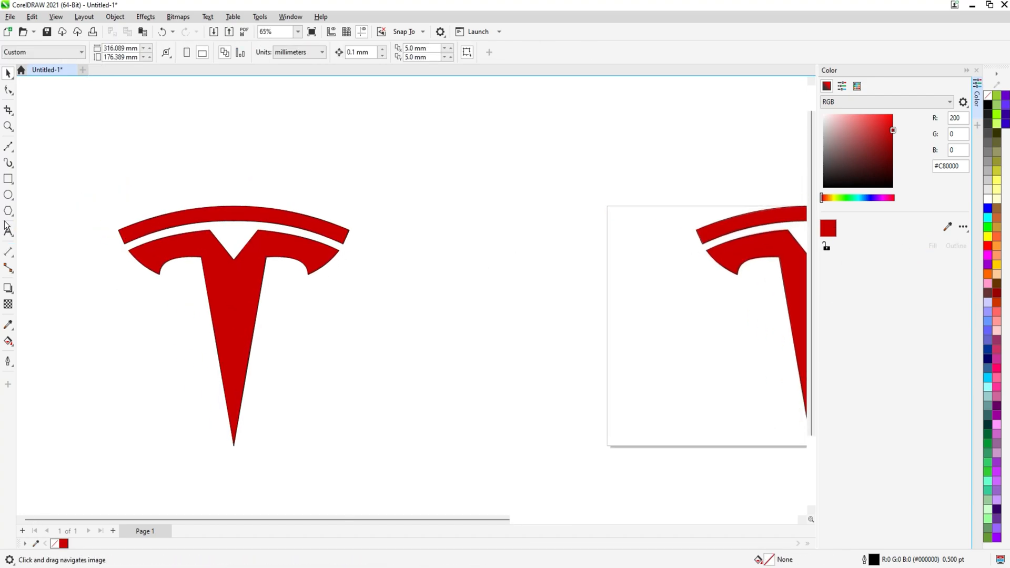
Remove the logo's outline
click(225, 228)
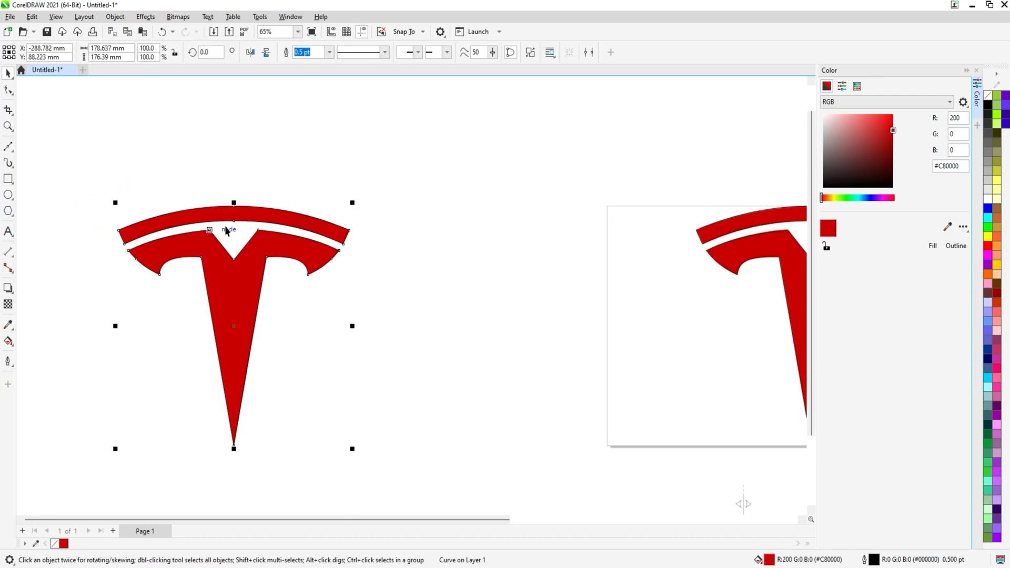
right_click(985, 101)
click(929, 104)
click(454, 142)
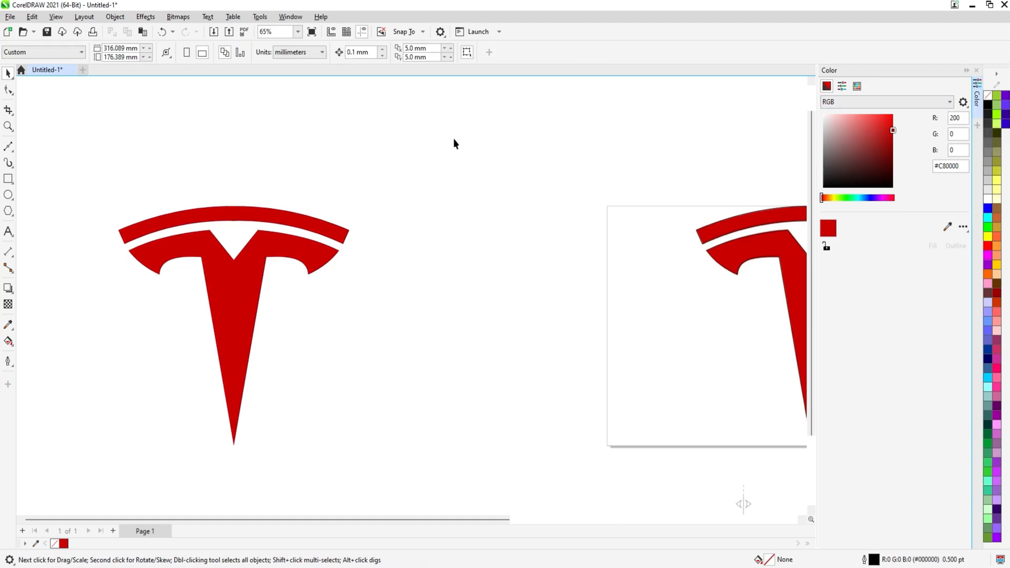
Add the text "1" above the logo and centre it horizontally over the logo
click(8, 230)
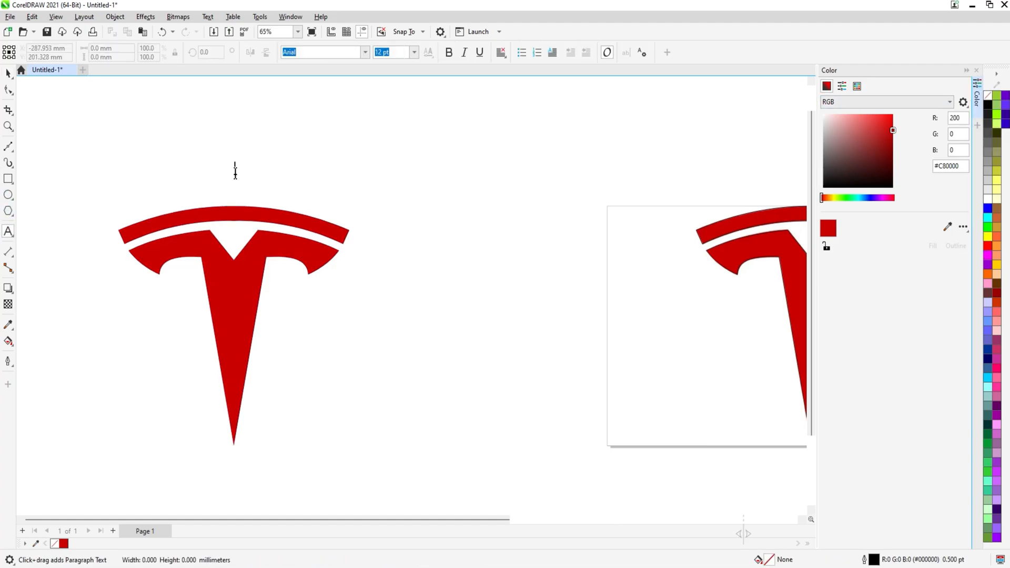
text(1)
key(ctrl+space)
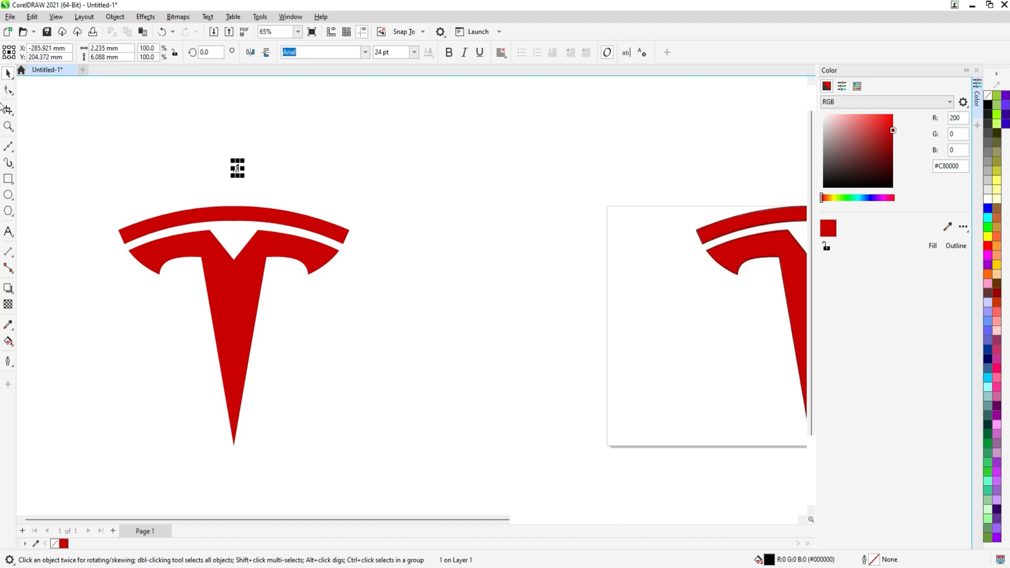
drag(242, 159, 254, 152)
shift+click(239, 212)
key(c)
click(408, 172)
scroll(407, 172, down, 1)
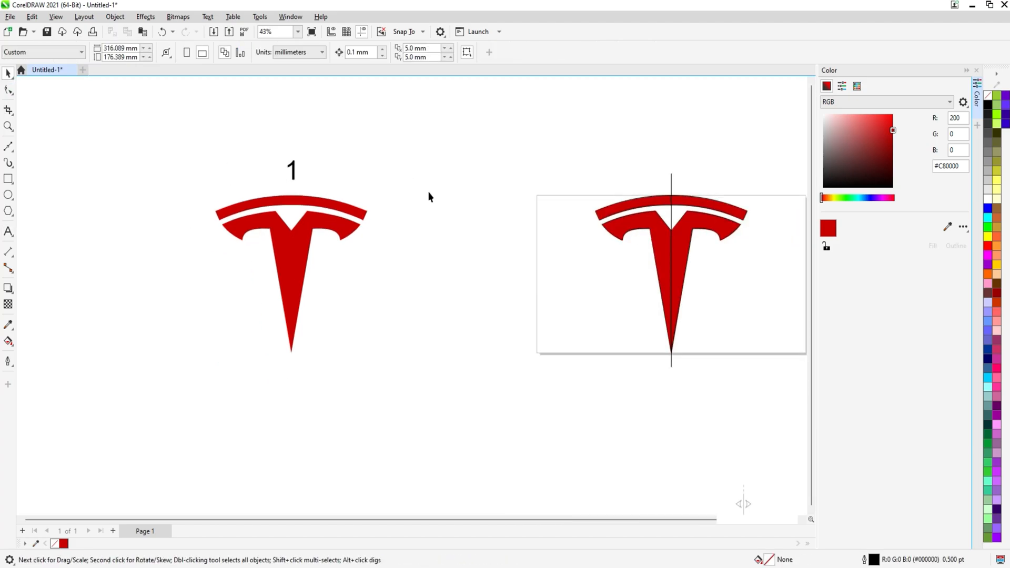
drag(769, 199, 575, 195)
scroll(574, 199, up, 1)
click(426, 205)
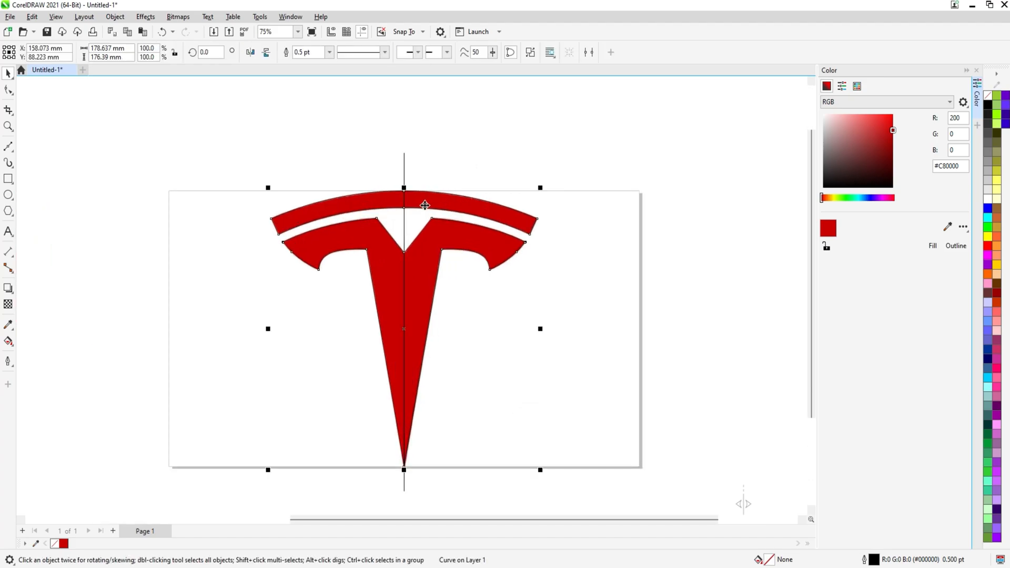
key(Escape)
click(404, 167)
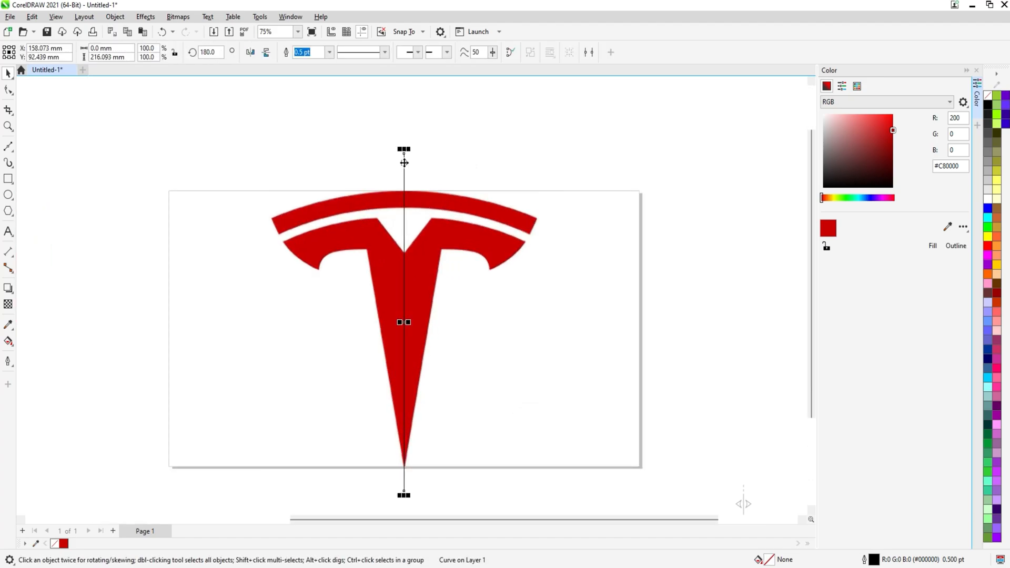
key(Escape)
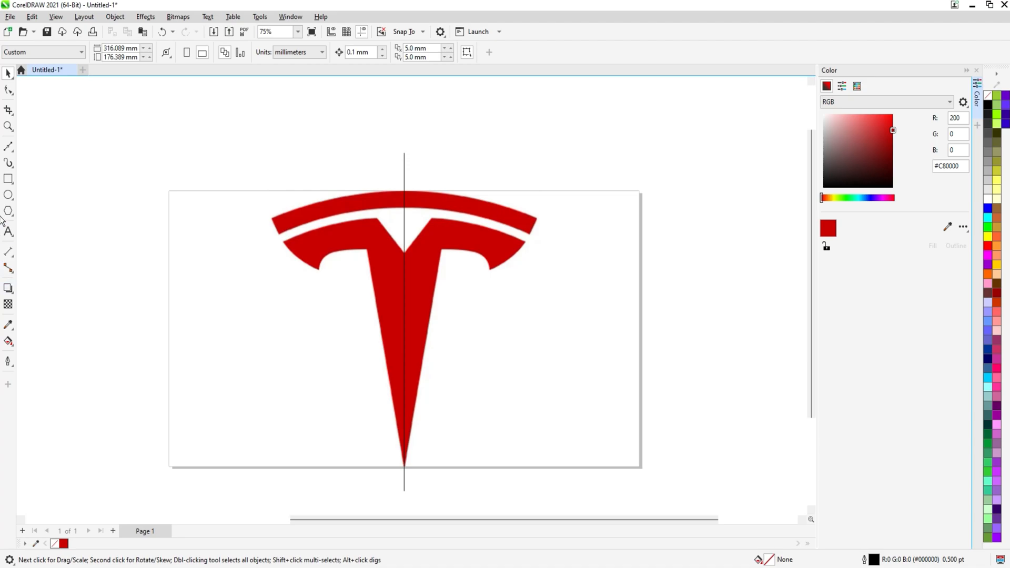
Draw a Pen outline of the top bar's left half, from the centre top edge to its outer end and back along the gap
click(8, 148)
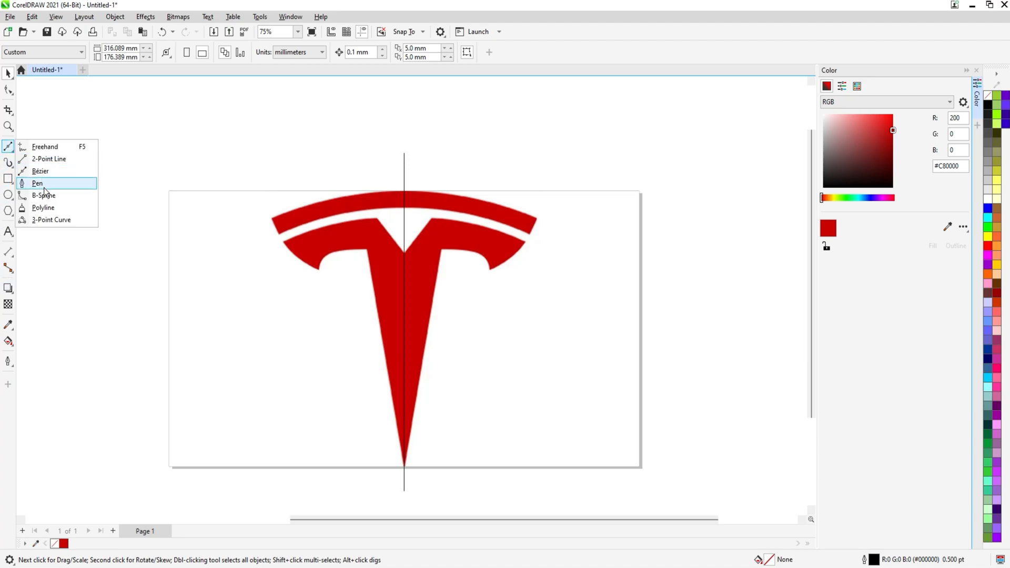
click(40, 171)
scroll(402, 188, up, 2)
drag(308, 193, 439, 181)
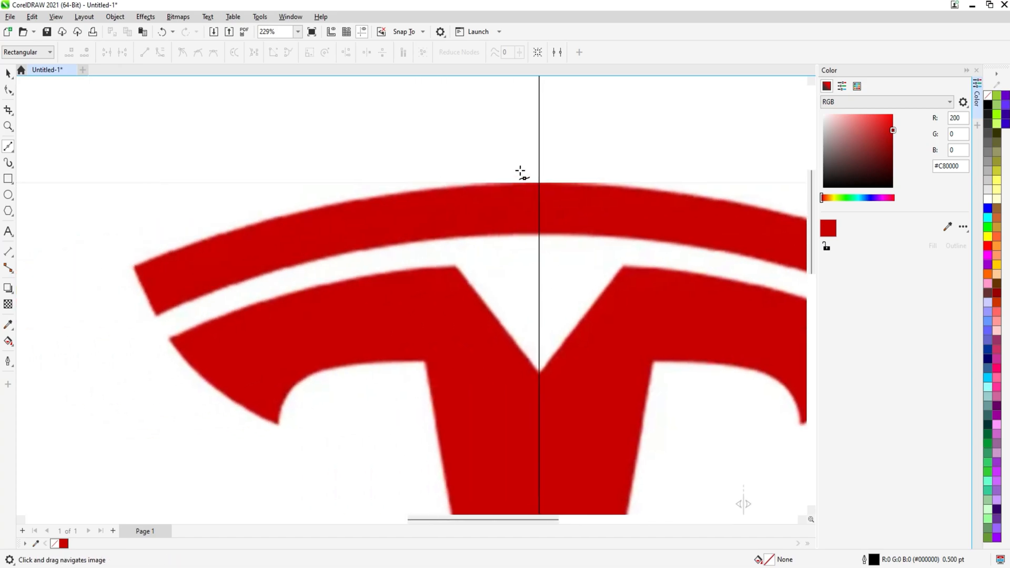
drag(539, 183, 563, 159)
scroll(345, 252, left, 3)
scroll(235, 253, up, 1)
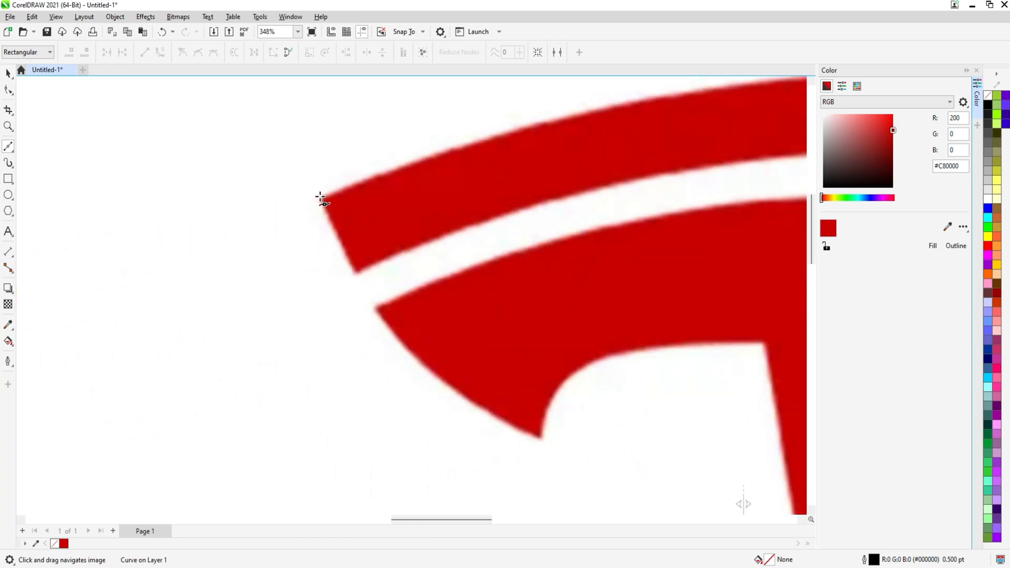
click(320, 197)
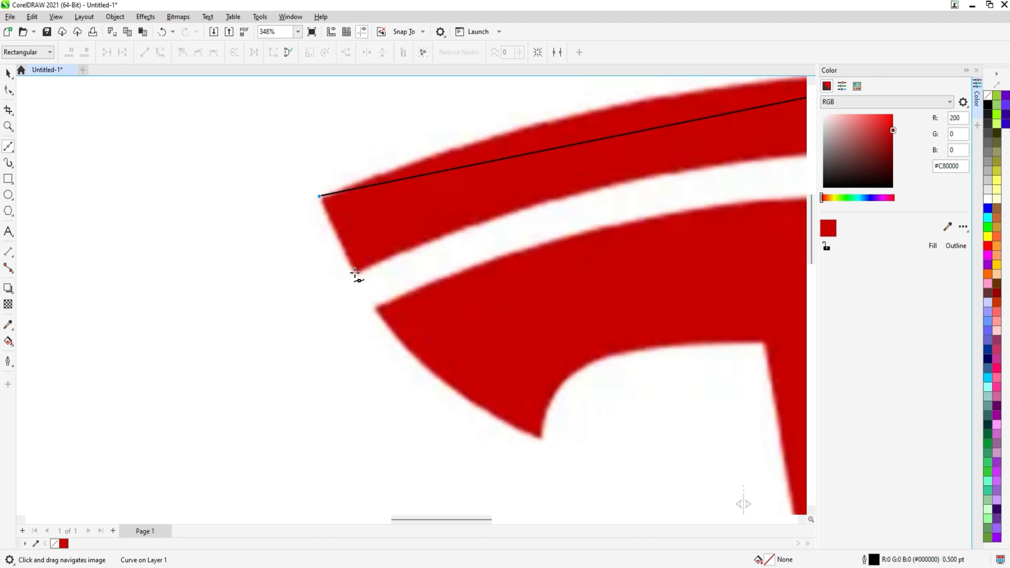
click(356, 273)
scroll(358, 279, up, 1)
scroll(383, 280, left, 4)
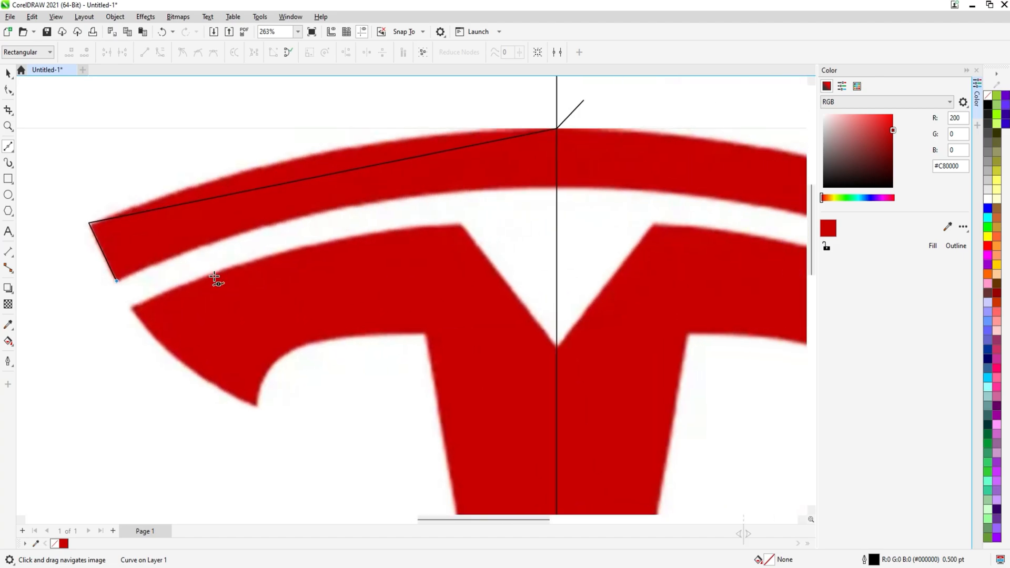
click(557, 188)
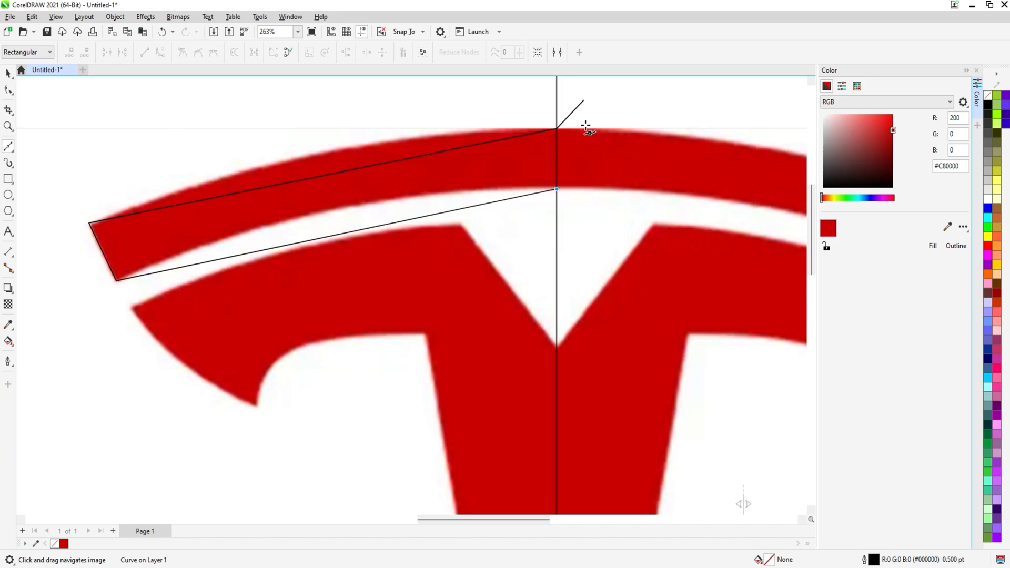
click(584, 101)
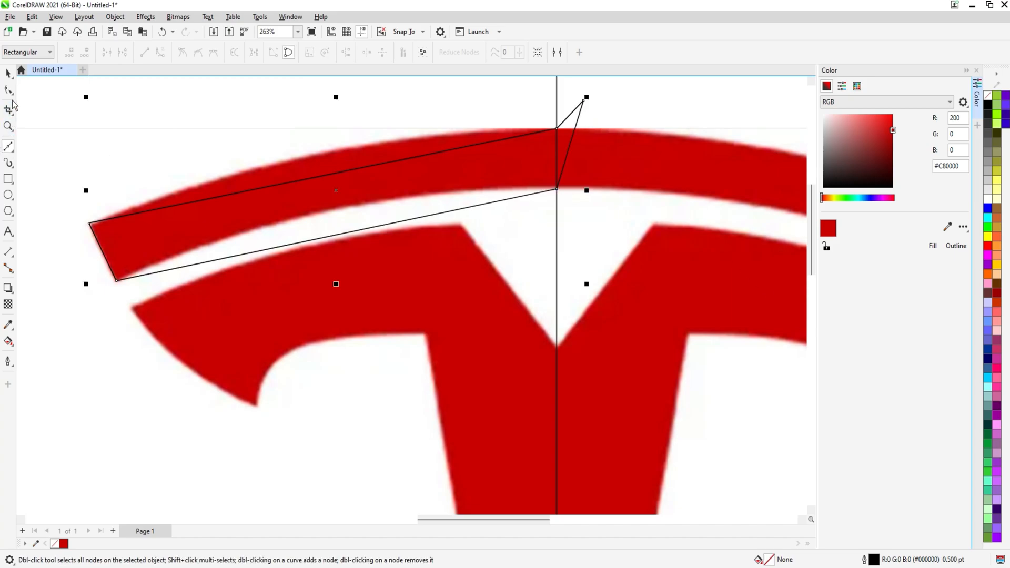
Delete the stray node from that outline and convert its top edge to a curve
click(8, 90)
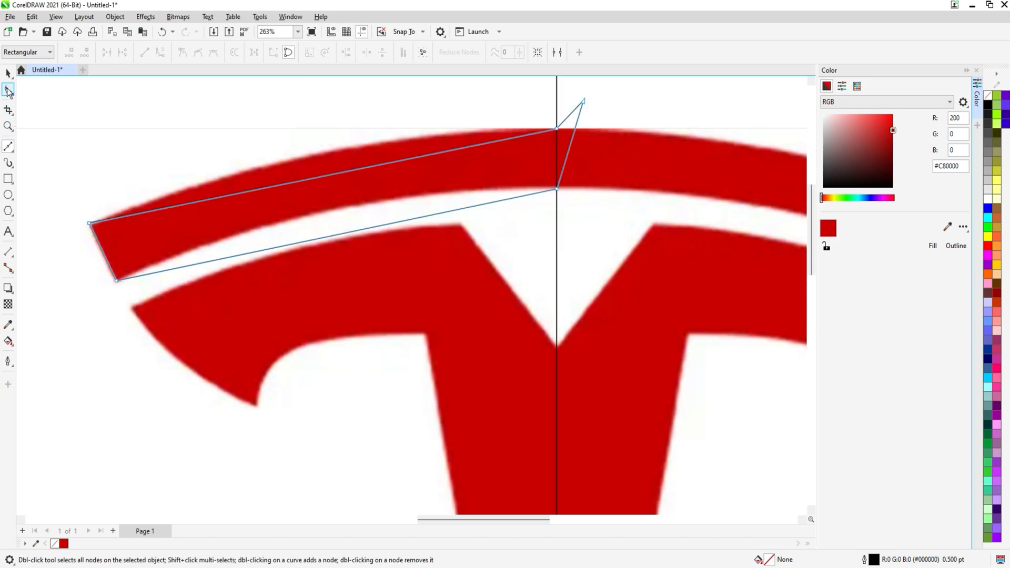
double_click(583, 102)
drag(364, 143, 424, 148)
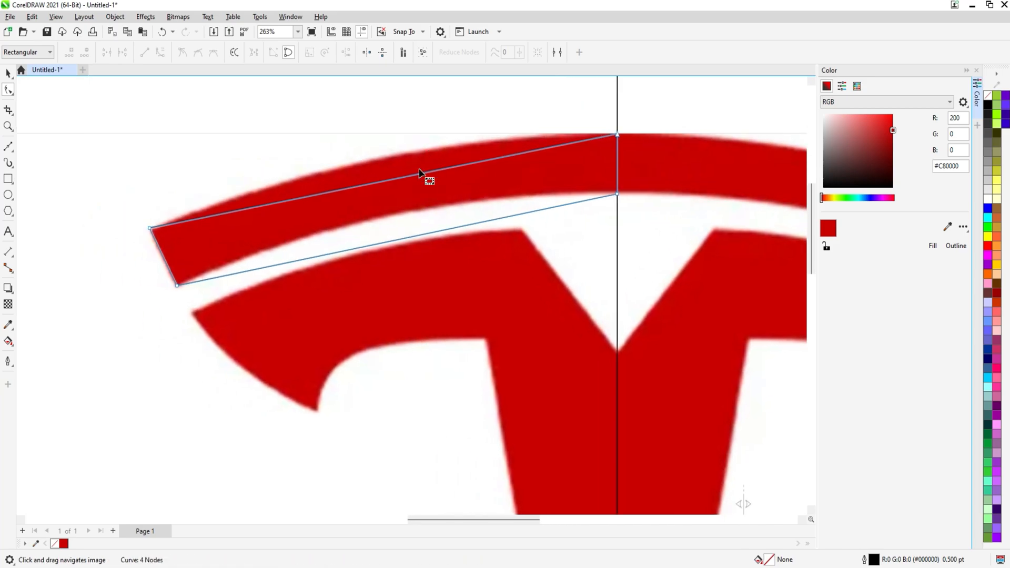
click(397, 178)
right_click(397, 179)
click(415, 254)
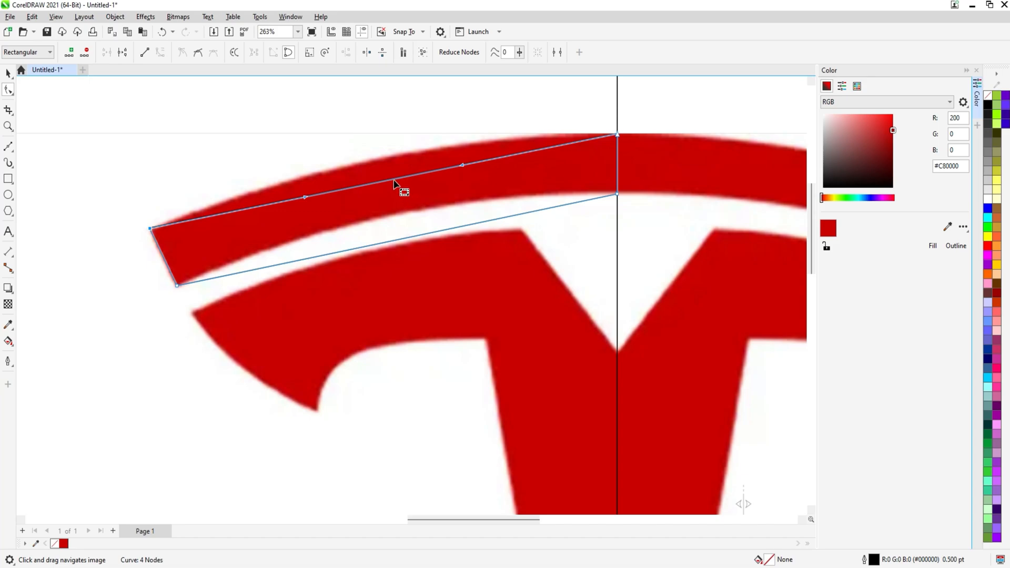
Bend the top and bottom edges of the top-bar outline into curves that follow the bar's arc, fine-tuning their handles
click(392, 176)
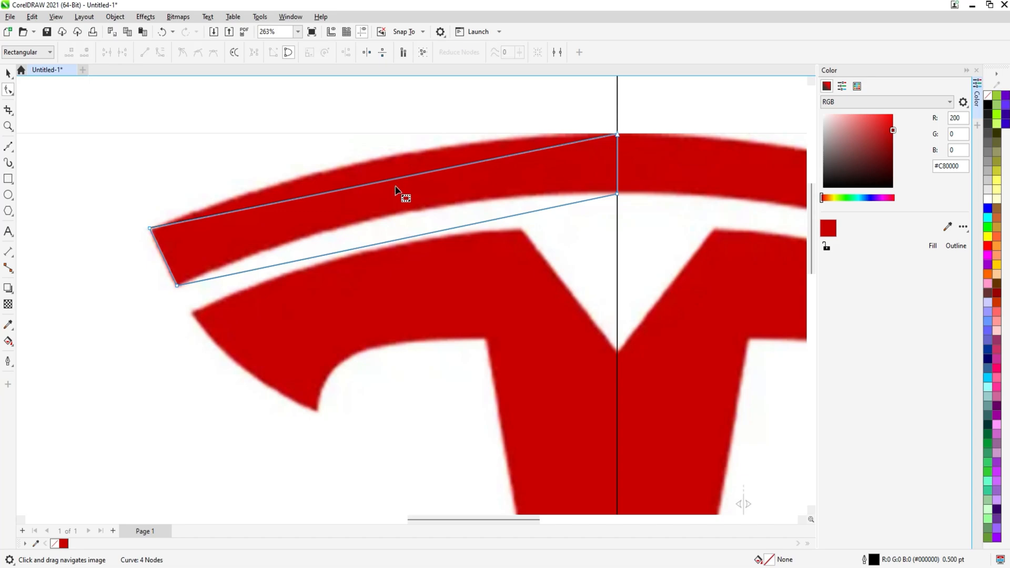
drag(391, 181, 395, 156)
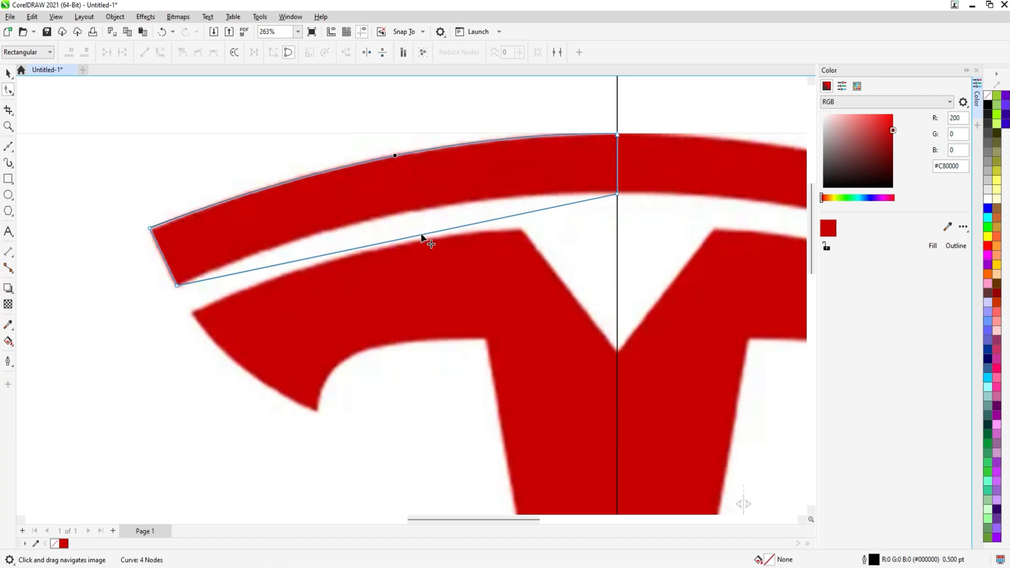
drag(424, 235, 412, 210)
scroll(632, 192, up, 4)
click(601, 199)
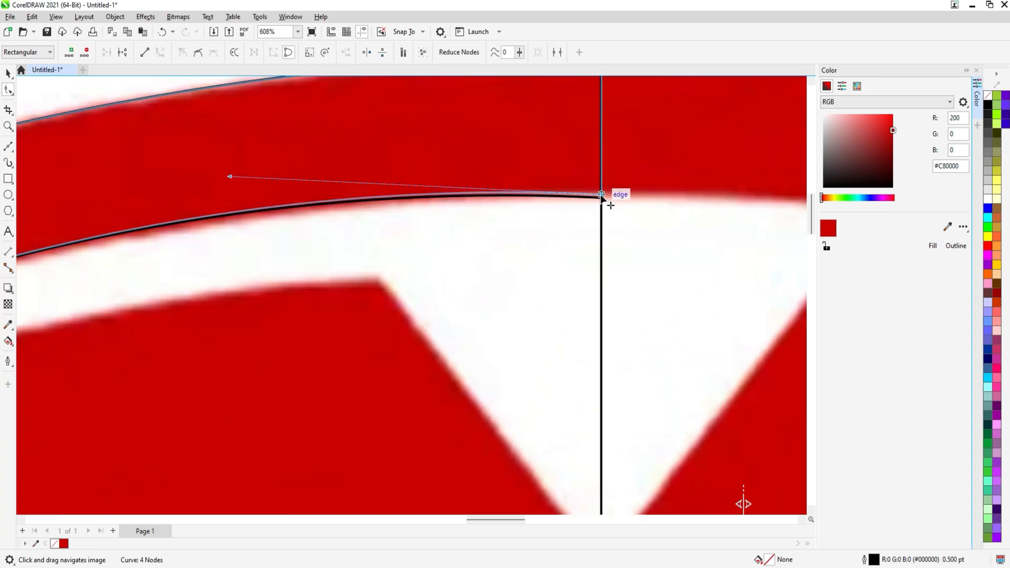
scroll(444, 211, down, 1)
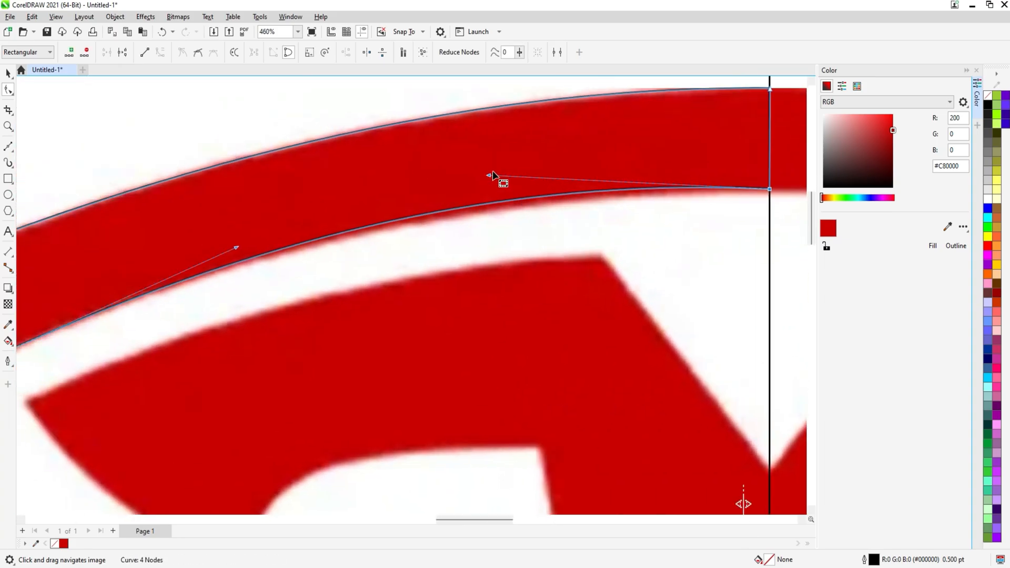
drag(489, 175, 482, 188)
scroll(471, 197, down, 2)
scroll(153, 228, up, 4)
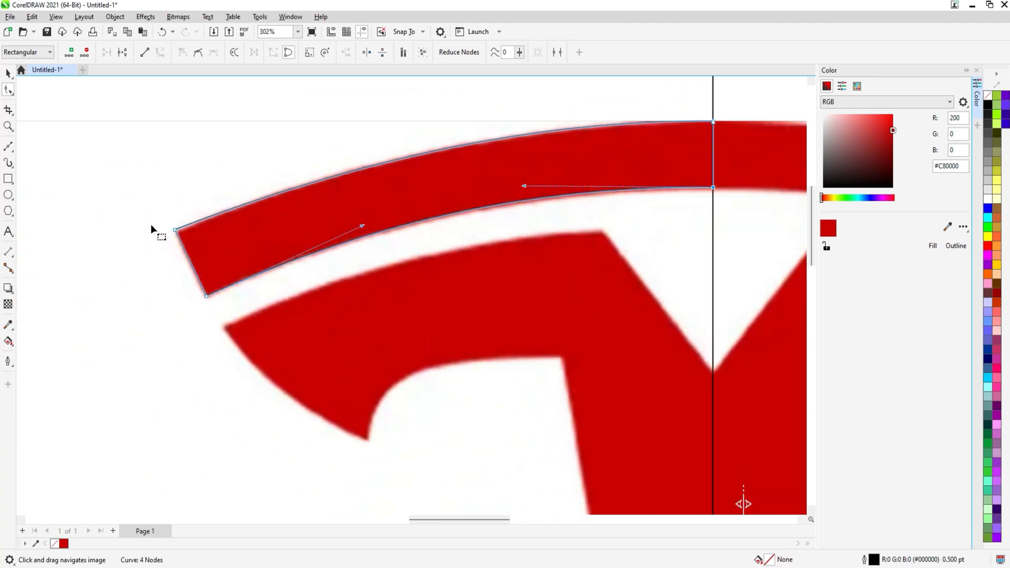
drag(195, 234, 195, 237)
scroll(194, 221, down, 3)
scroll(194, 211, down, 2)
key(space)
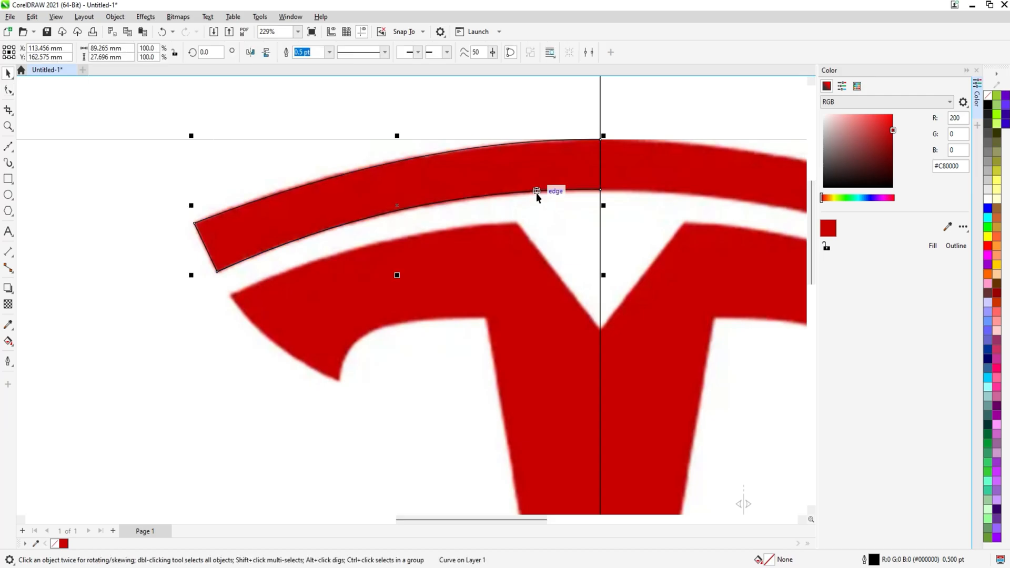
Draw a Pen outline of the T body's left half, from the centre joint around the arm and down to the stem's bottom tip and back
click(9, 148)
scroll(583, 347, up, 2)
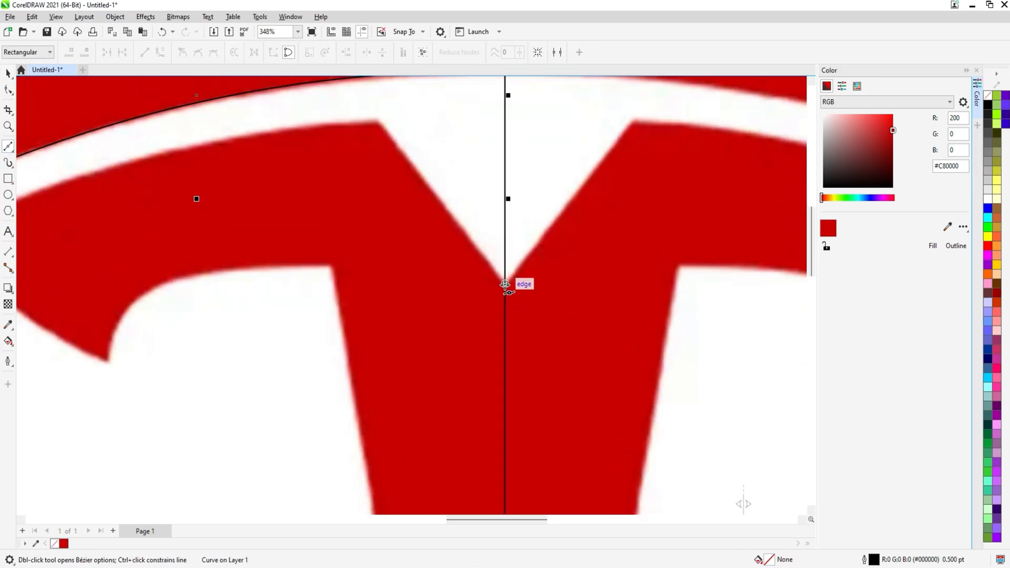
click(505, 285)
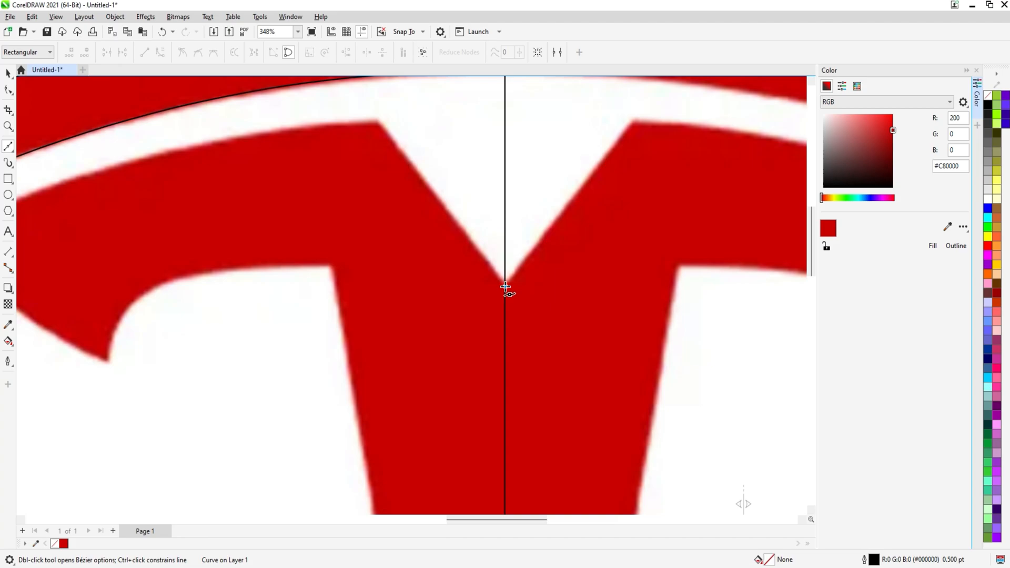
click(377, 122)
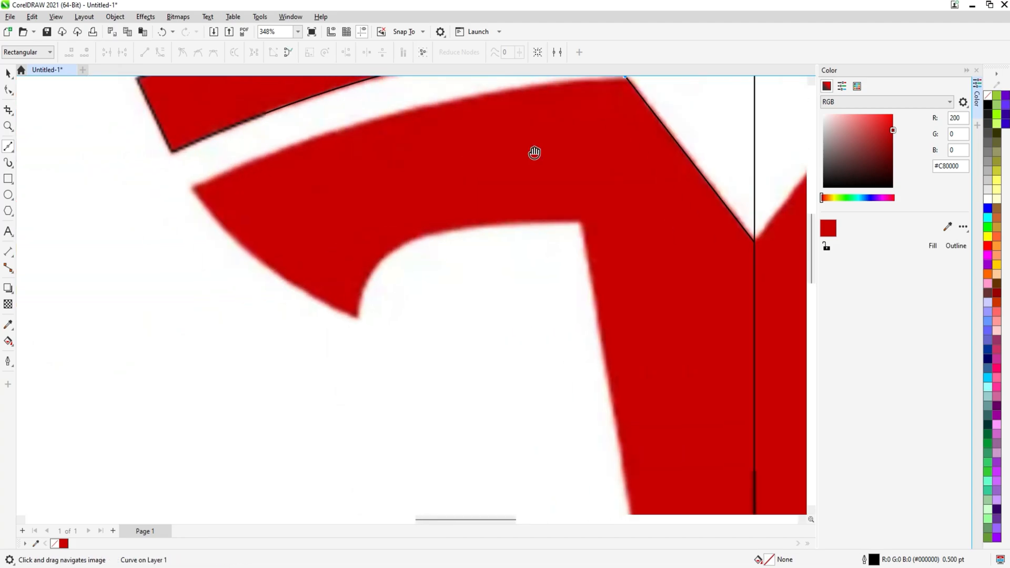
click(205, 187)
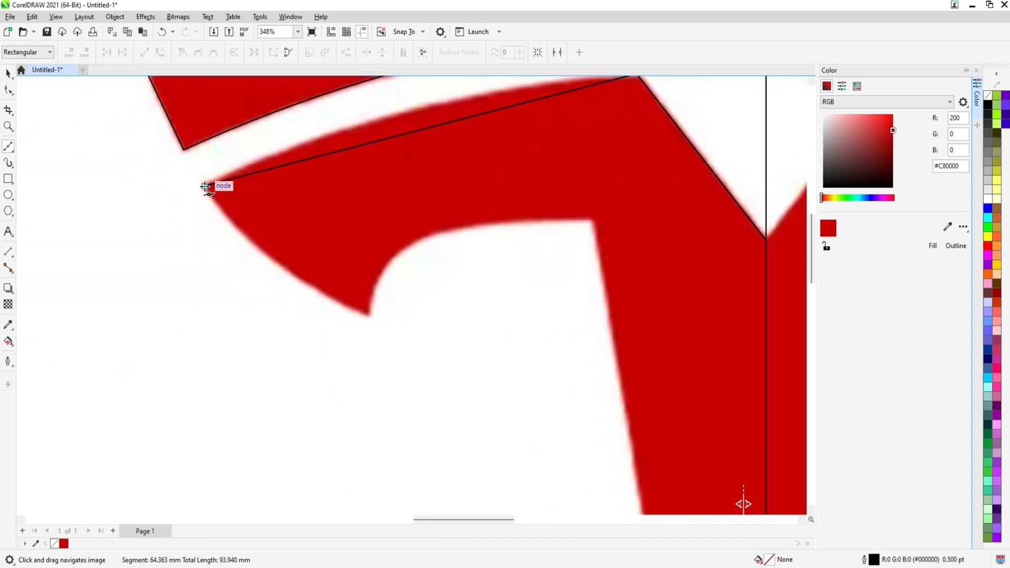
click(366, 315)
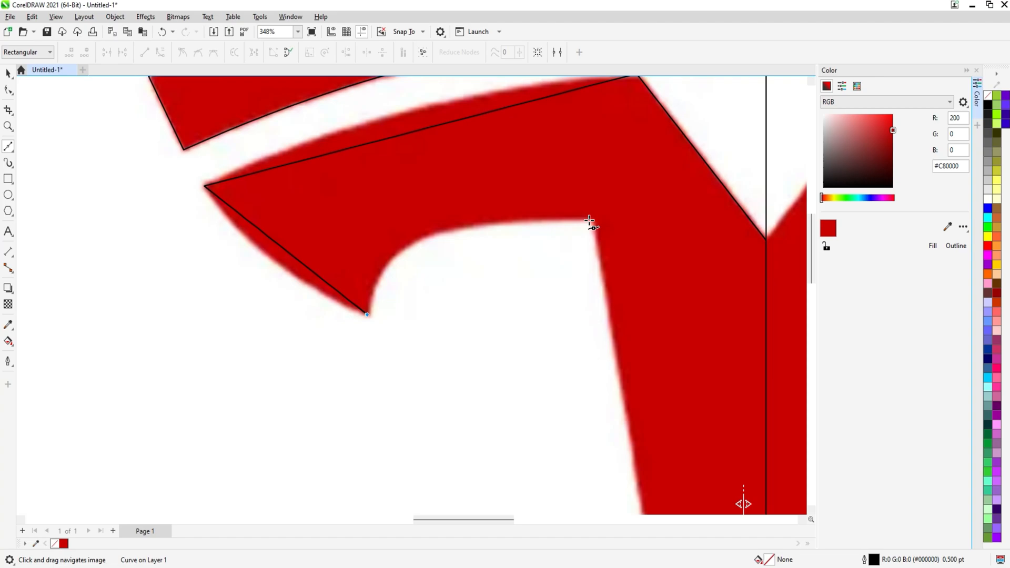
click(592, 222)
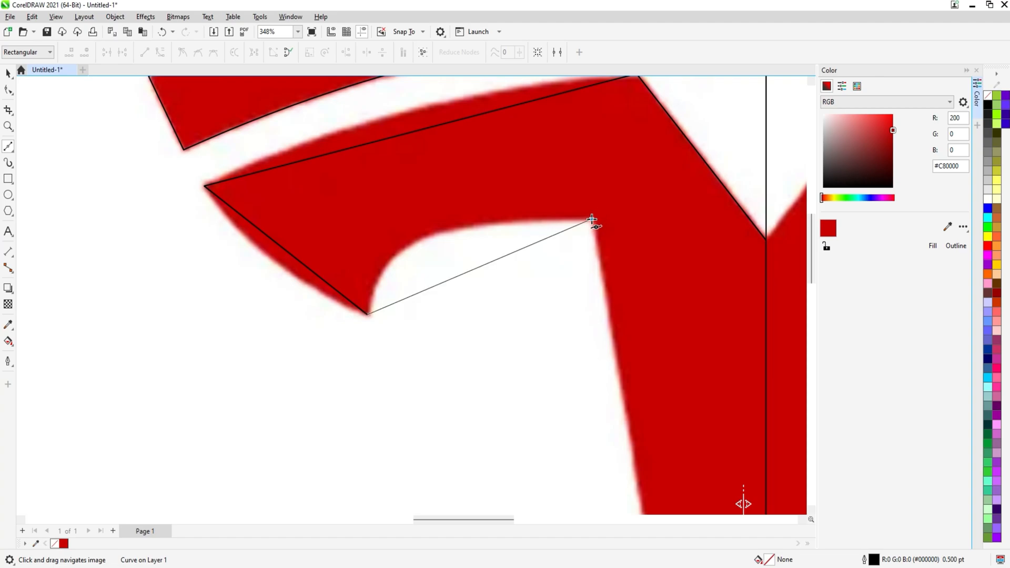
scroll(558, 257, down, 2)
drag(558, 257, 405, 169)
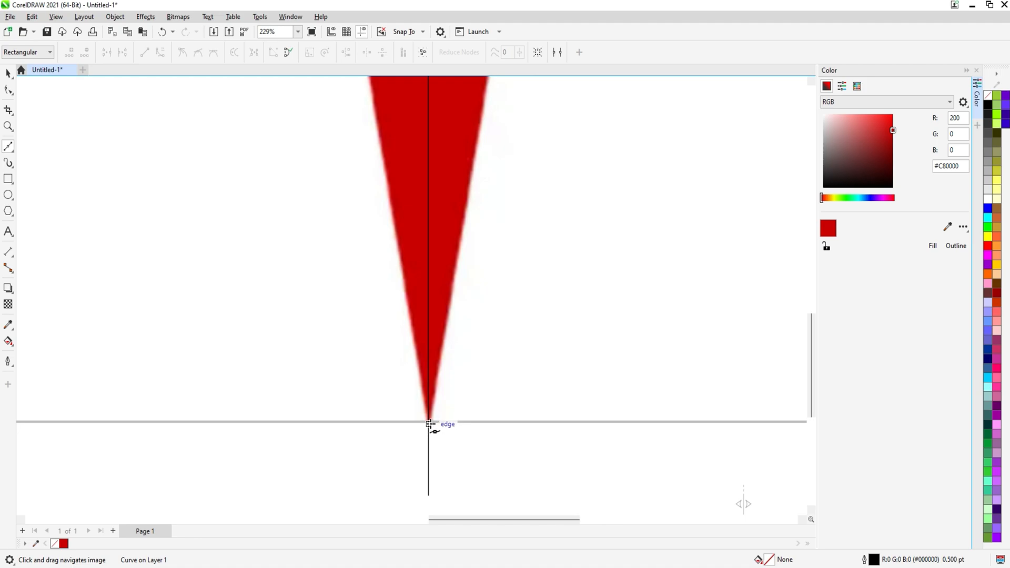
click(428, 420)
scroll(428, 420, down, 3)
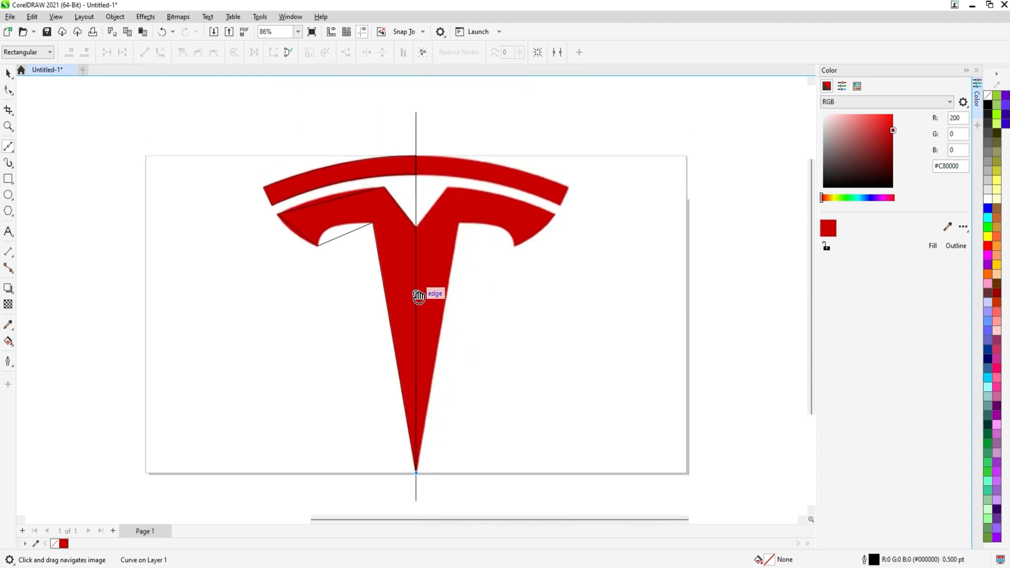
scroll(420, 207, up, 3)
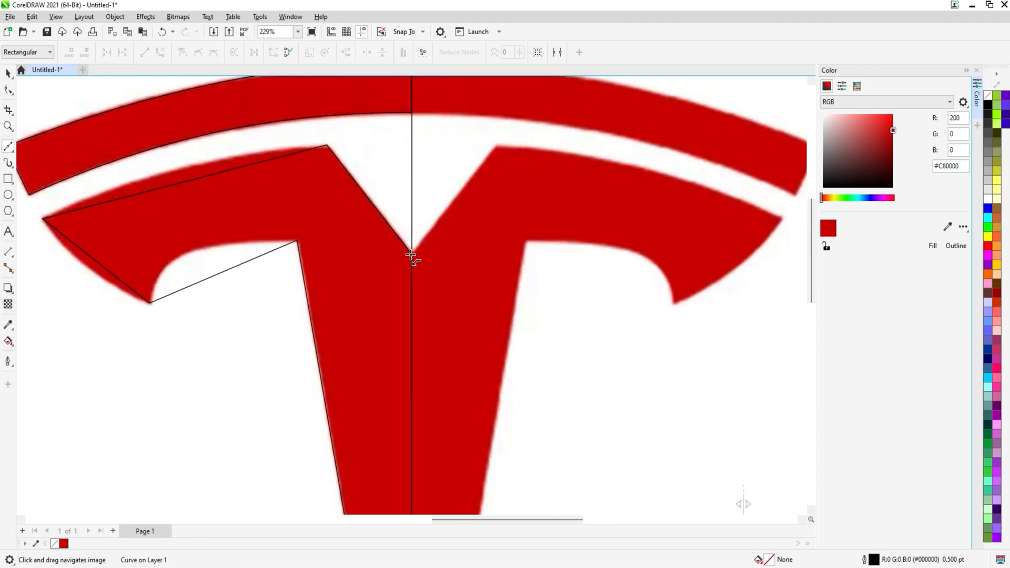
click(411, 255)
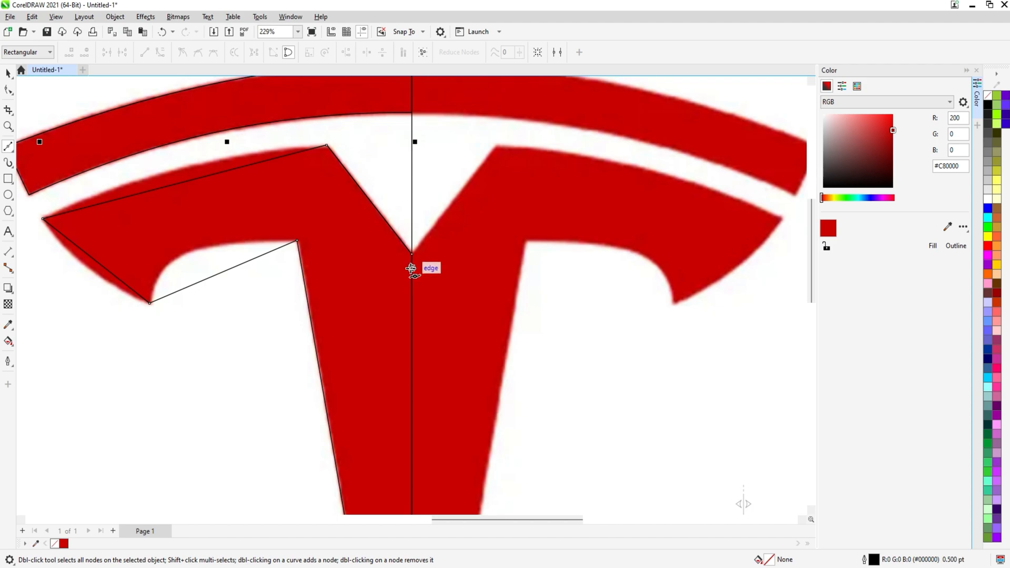
Convert the body outline's top edge, outer end and arm underside to curves and bend each to match the logo
click(8, 90)
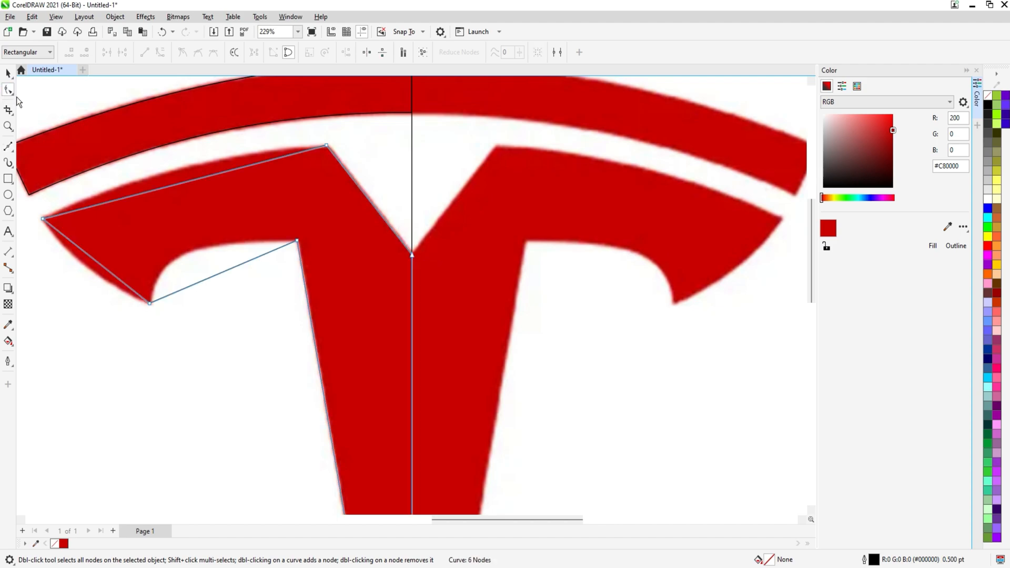
drag(245, 194, 370, 196)
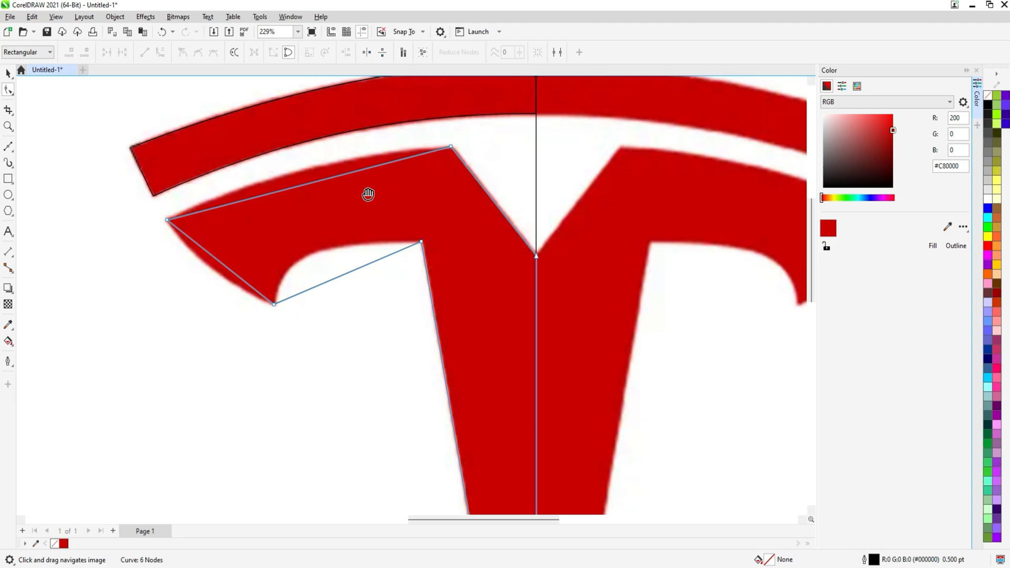
right_click(311, 183)
click(345, 260)
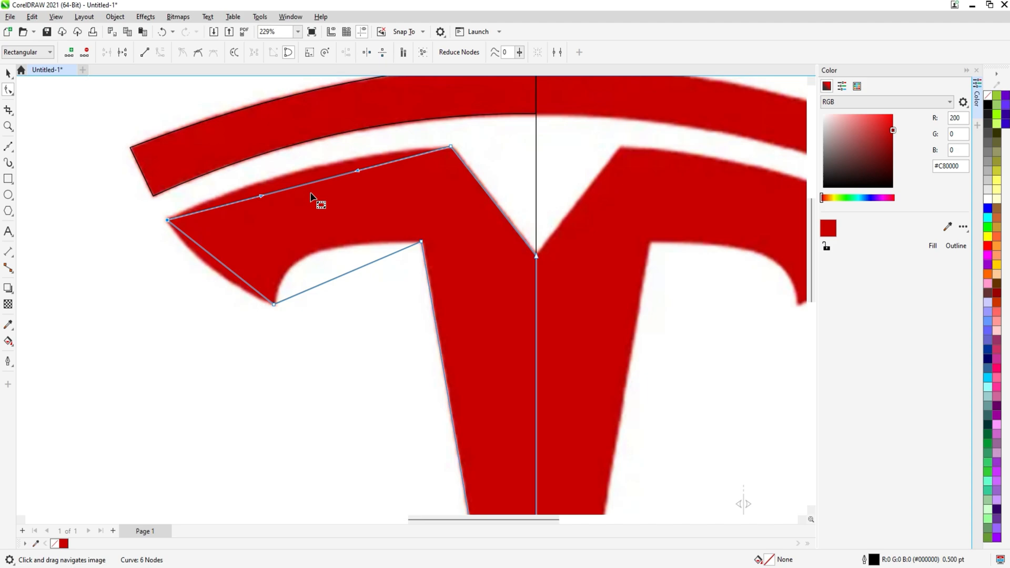
drag(308, 188, 298, 175)
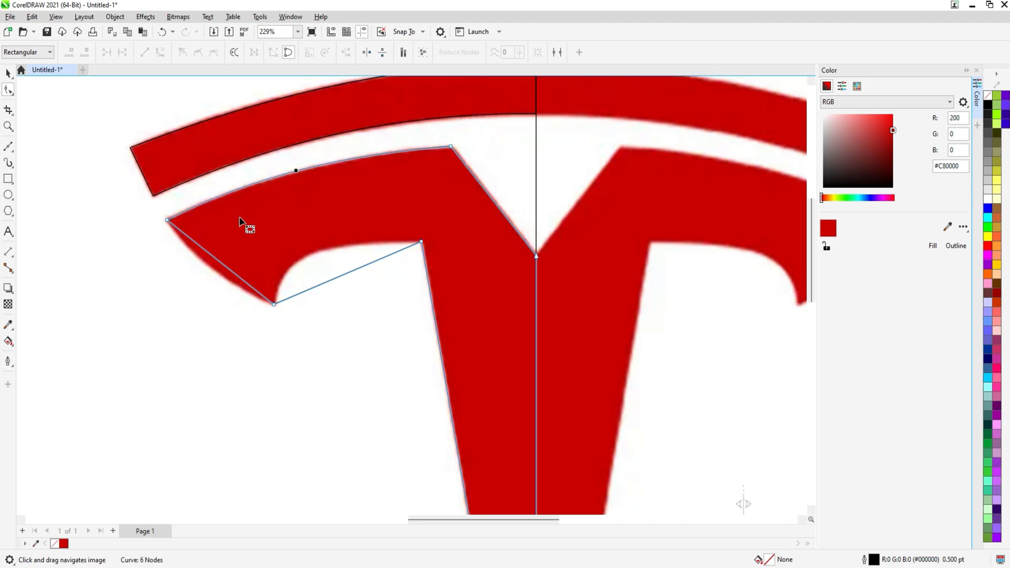
right_click(214, 259)
click(250, 334)
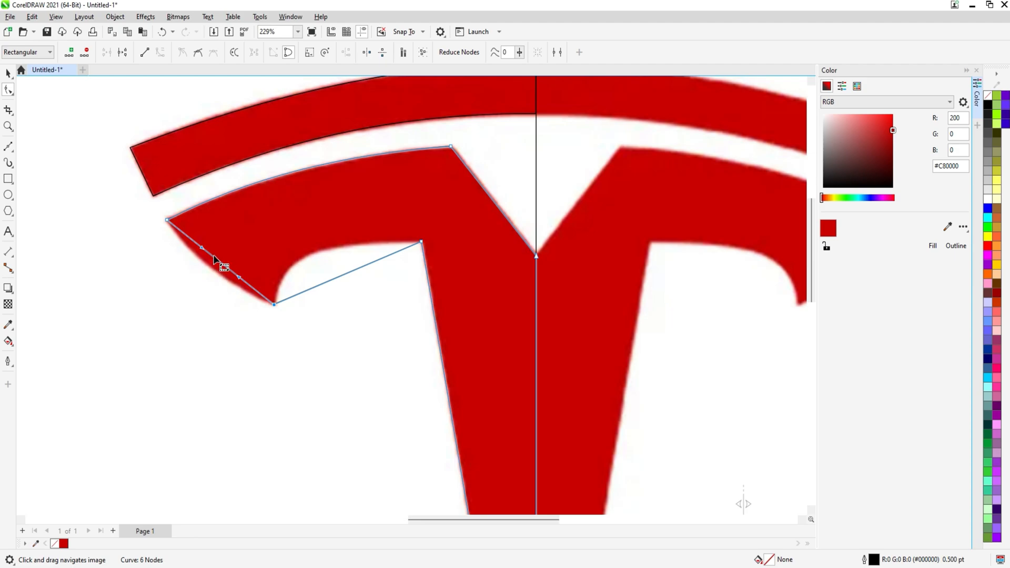
drag(214, 259, 206, 266)
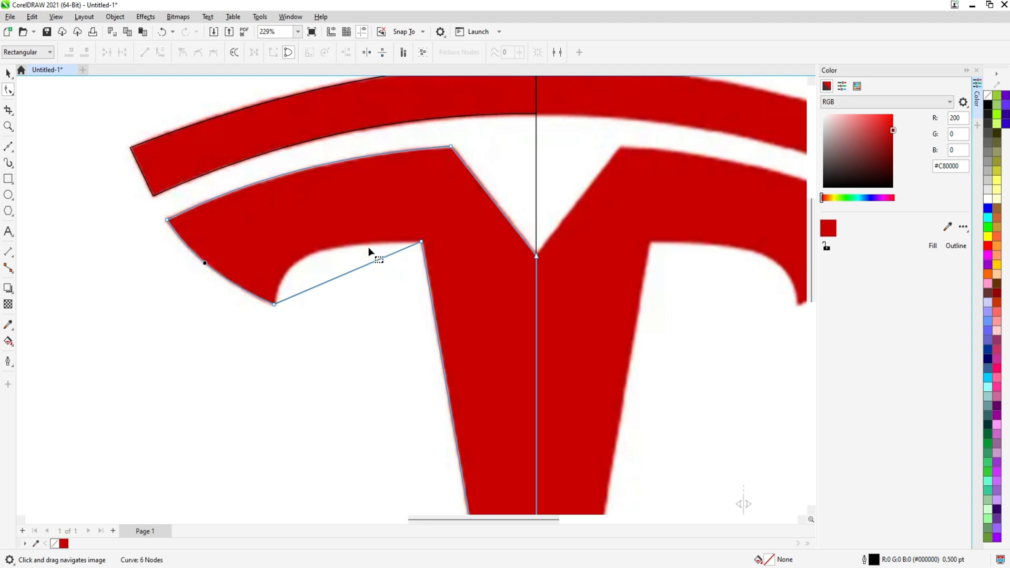
click(361, 268)
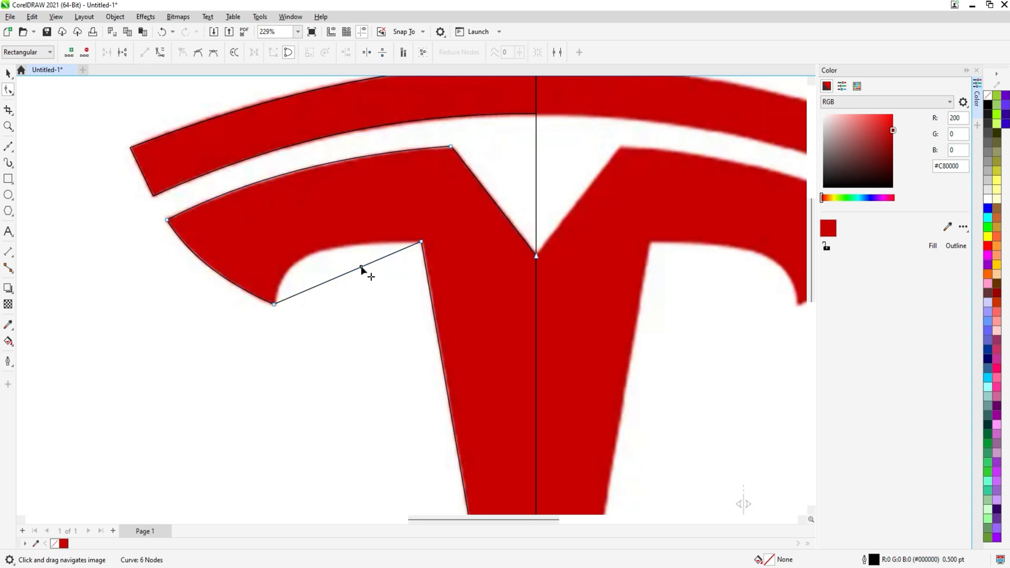
right_click(361, 268)
click(392, 349)
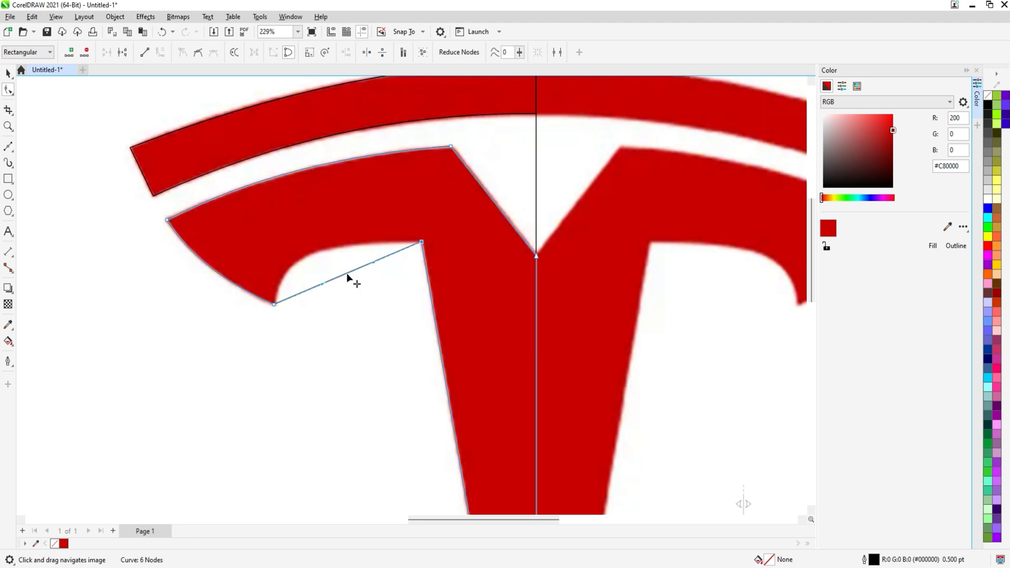
drag(347, 275, 316, 261)
scroll(358, 226, down, 3)
key(space)
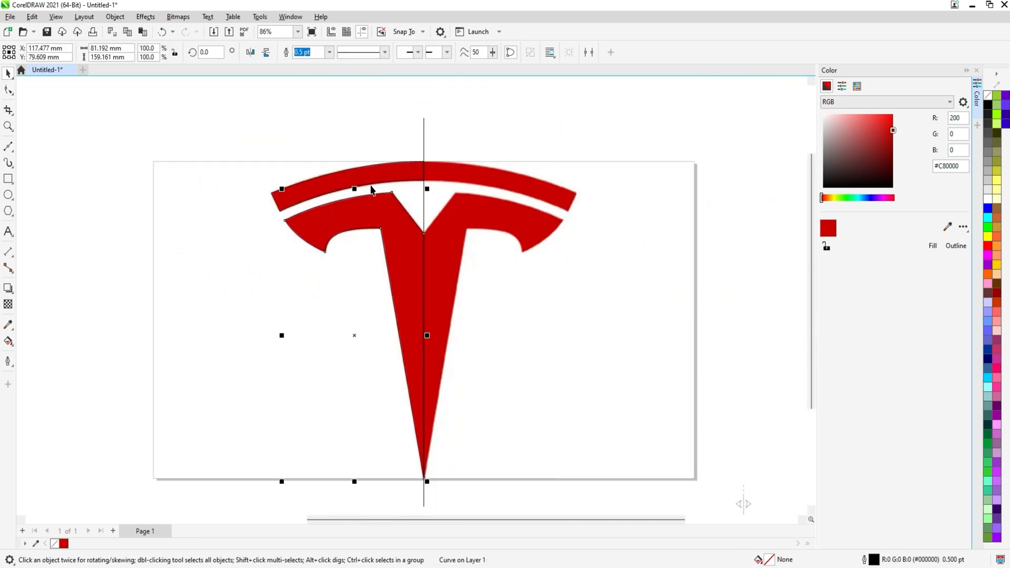
Move both half outlines beside the logo and mirror a copy across the centre to form the full outline
shift+click(370, 180)
drag(352, 202, 254, 234)
scroll(571, 219, down, 1)
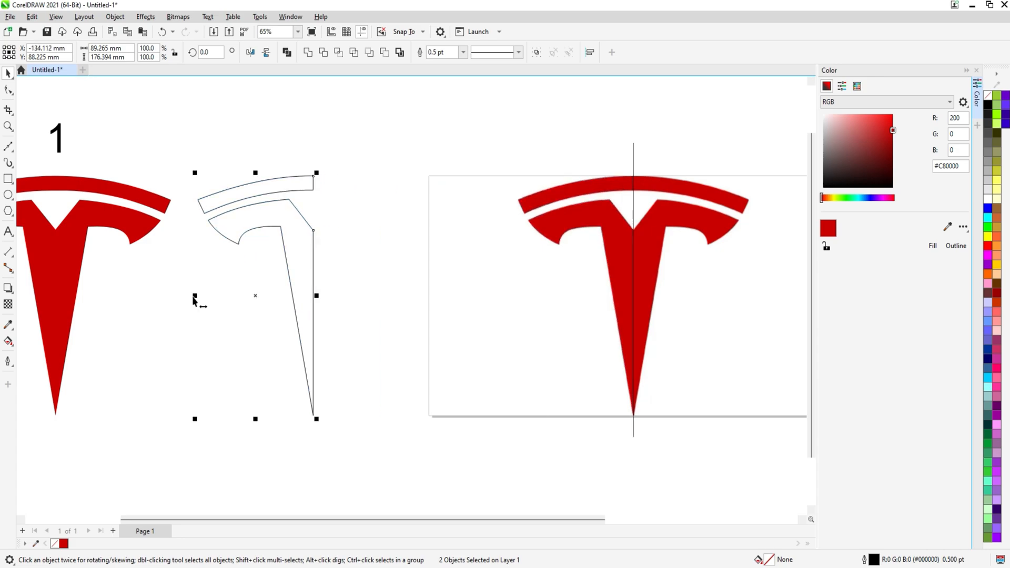
drag(195, 296, 334, 284)
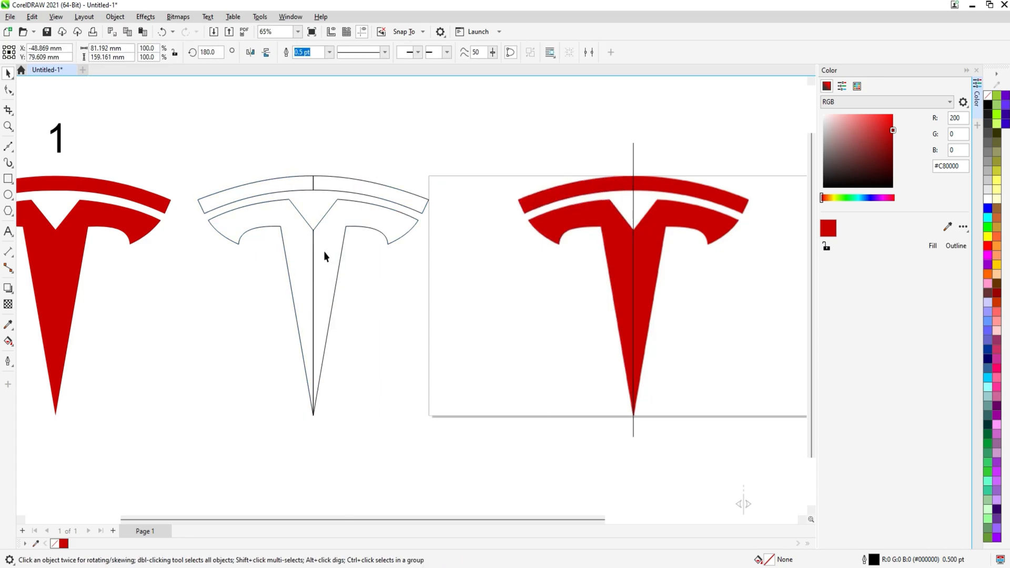
Select all the outline pieces and weld them into a single curve
shift+click(294, 239)
click(308, 54)
click(321, 194)
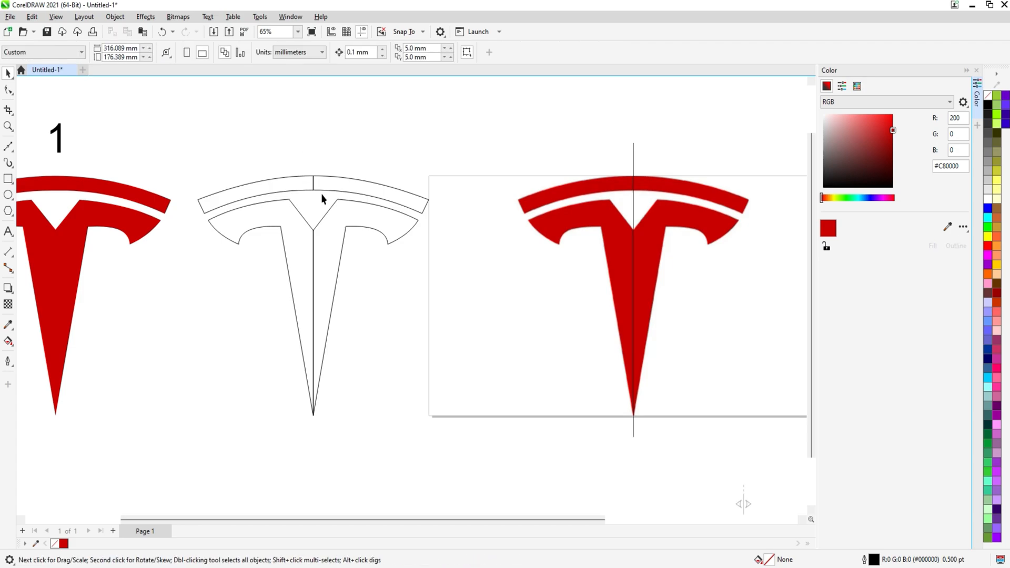
click(329, 191)
shift+click(299, 190)
click(309, 55)
shift+click(339, 232)
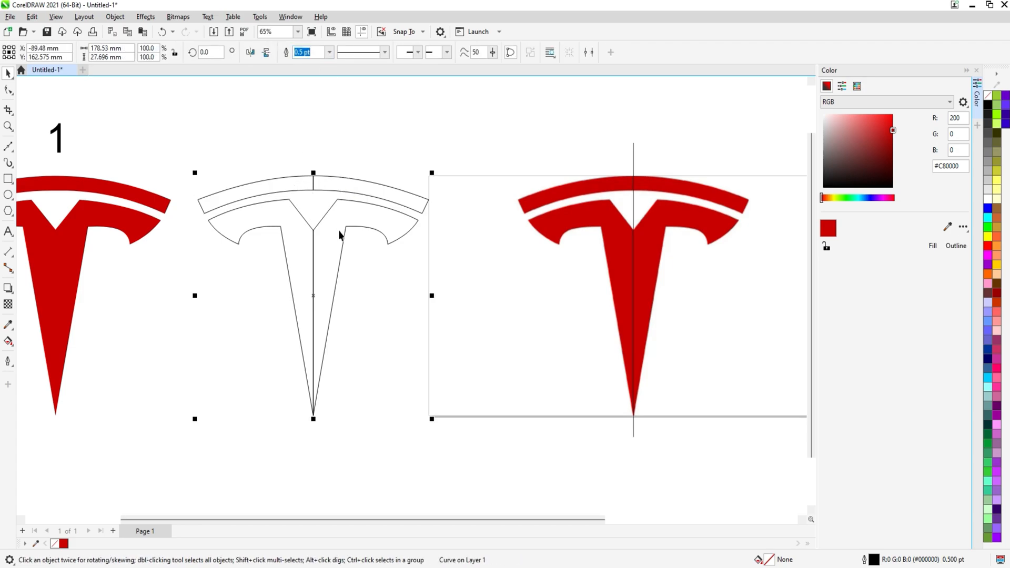
click(312, 53)
Delete the redundant nodes at the top centre of the welded outline
key(F10)
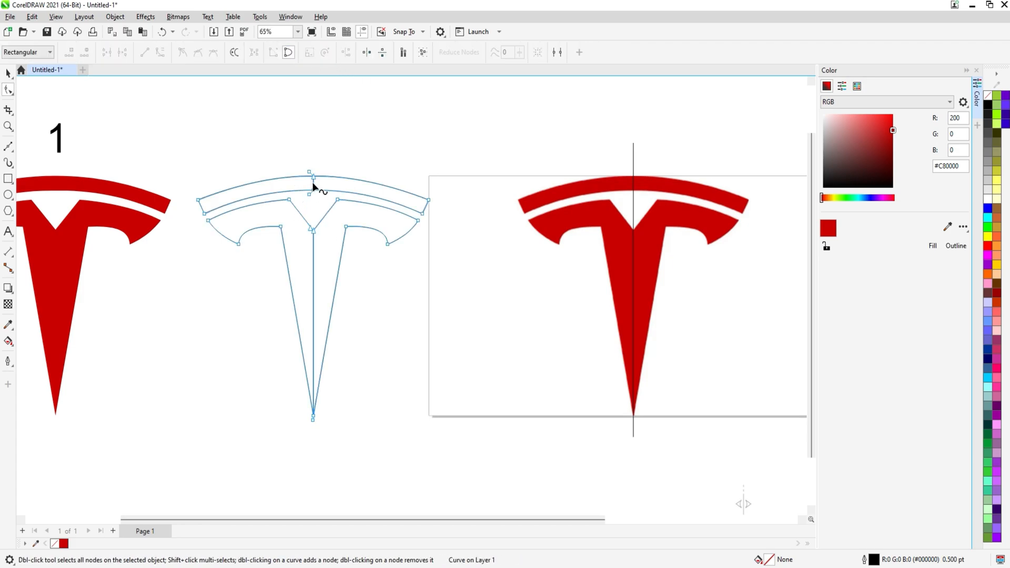
key(Delete)
drag(302, 162, 322, 183)
click(107, 53)
scroll(318, 205, up, 2)
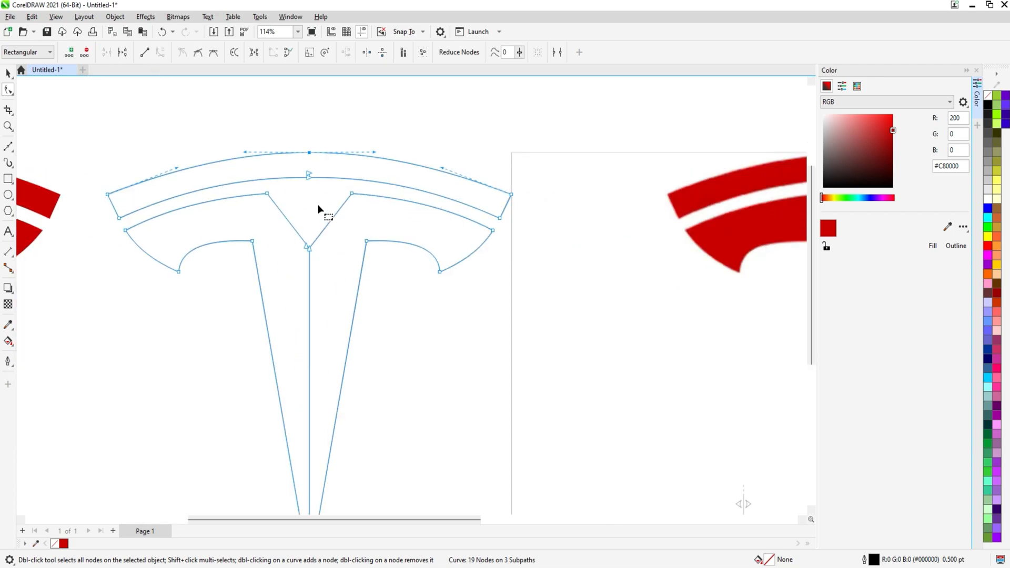
drag(288, 153, 317, 175)
key(ctrl+z)
click(106, 53)
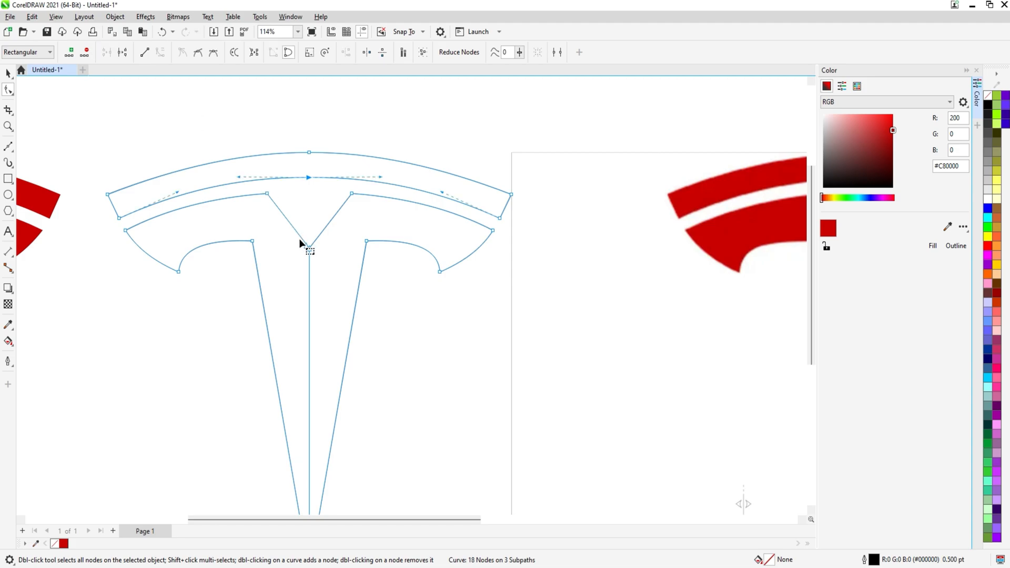
Remove the central vertical seam and the node at the centre V joint
click(309, 265)
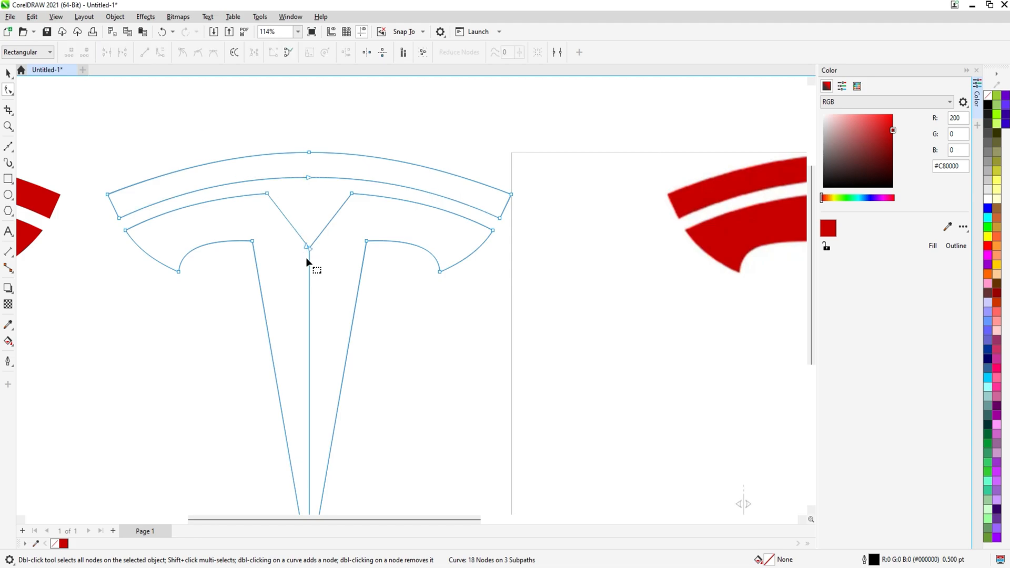
key(Delete)
drag(292, 230, 326, 262)
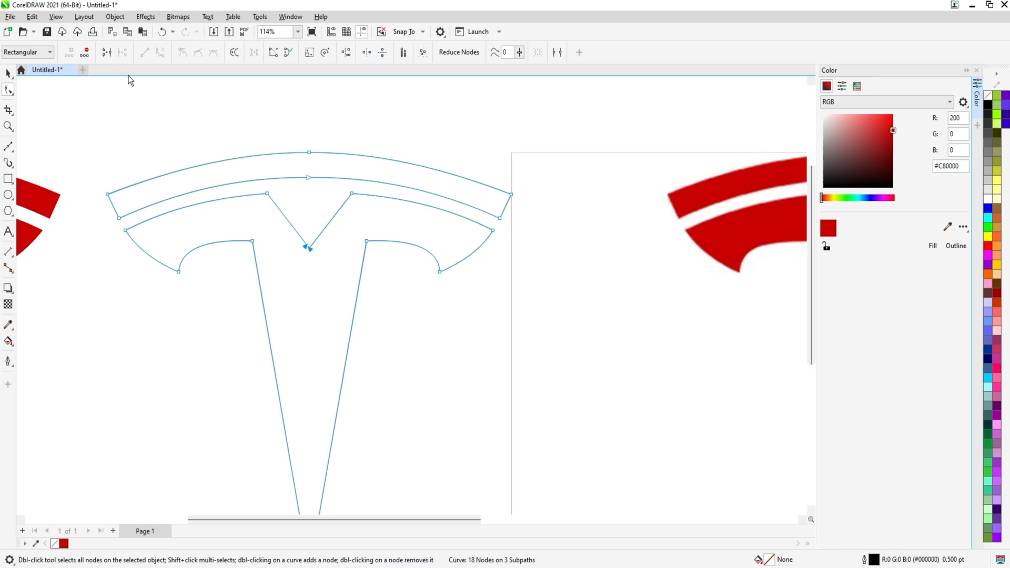
click(108, 55)
Delete the redundant node at the stem's bottom tip of the outline
scroll(368, 319, down, 2)
drag(369, 319, 370, 171)
drag(288, 311, 363, 372)
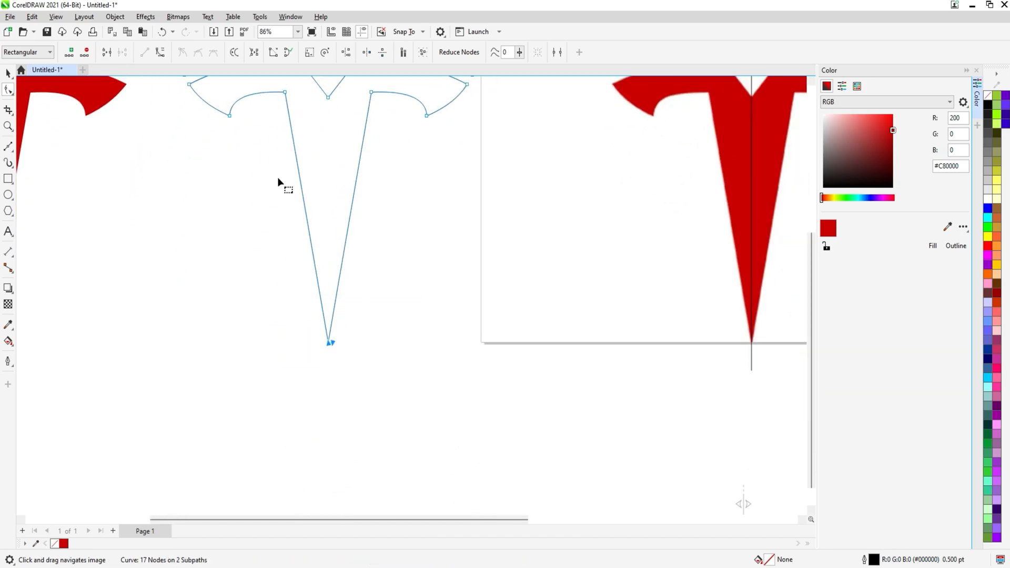
click(107, 53)
scroll(334, 179, down, 1)
drag(334, 179, 365, 259)
key(space)
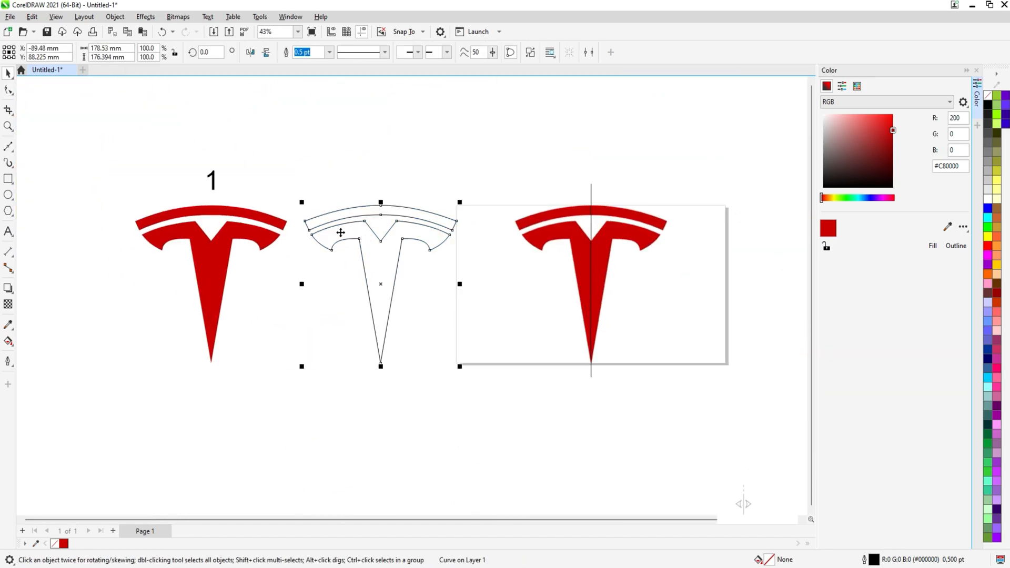
Fill the welded logo outline with red and remove its outline
click(933, 247)
scroll(417, 221, up, 3)
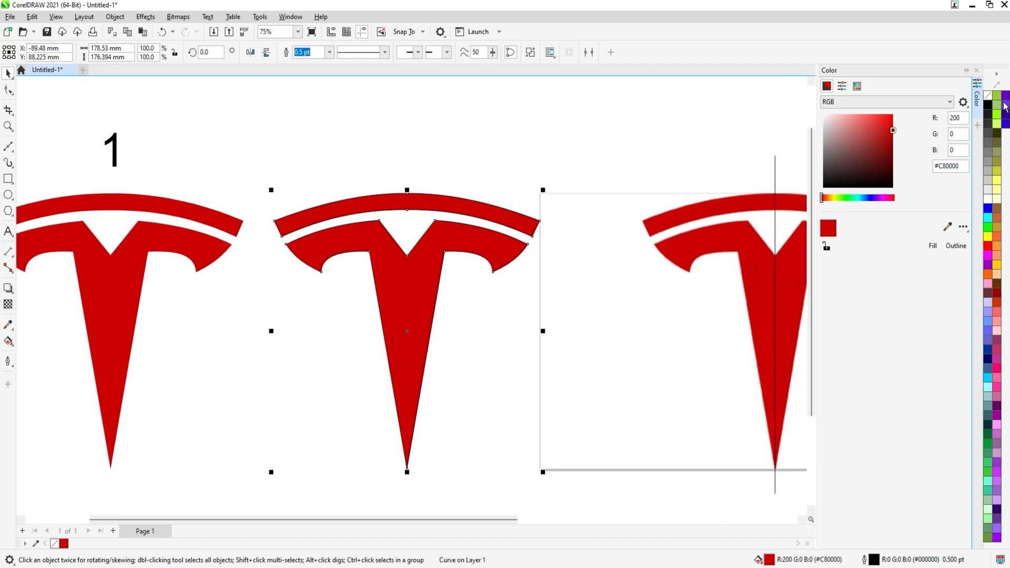
right_click(988, 100)
click(954, 105)
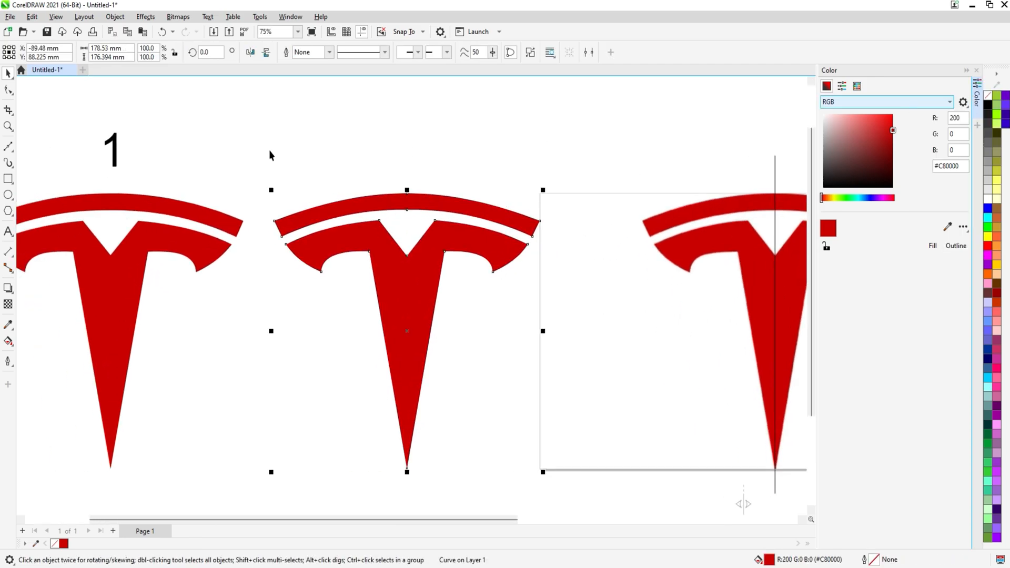
Duplicate the number 1 label and centre the copy above the welded logo
click(114, 149)
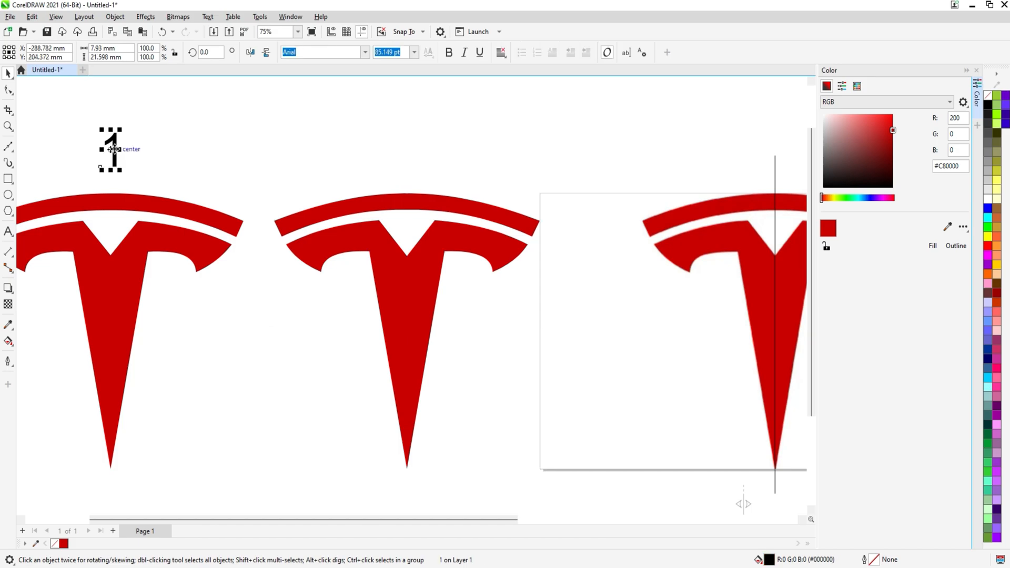
key(plus)
shift+click(366, 205)
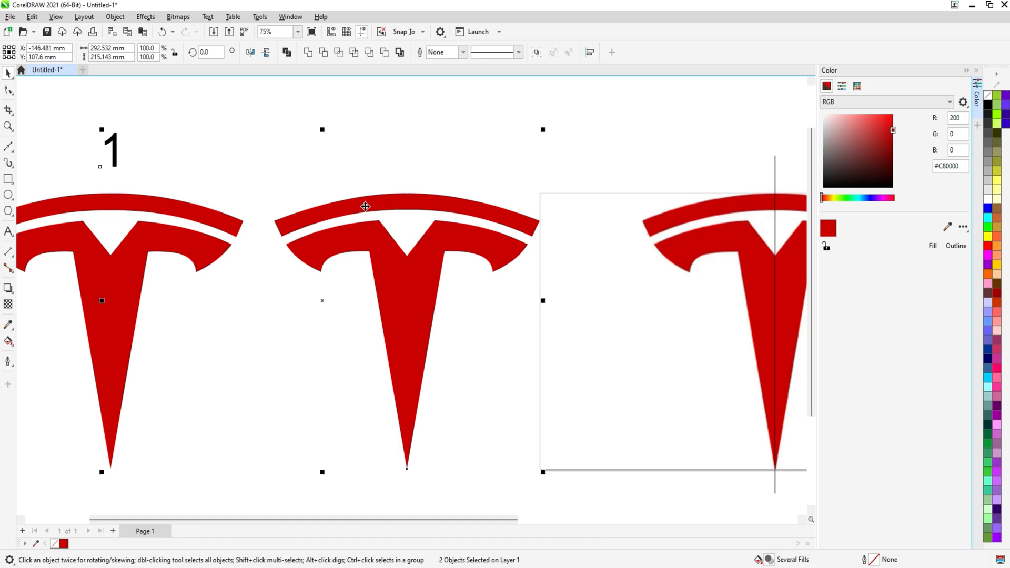
key(c)
key(e)
key(ctrl+z)
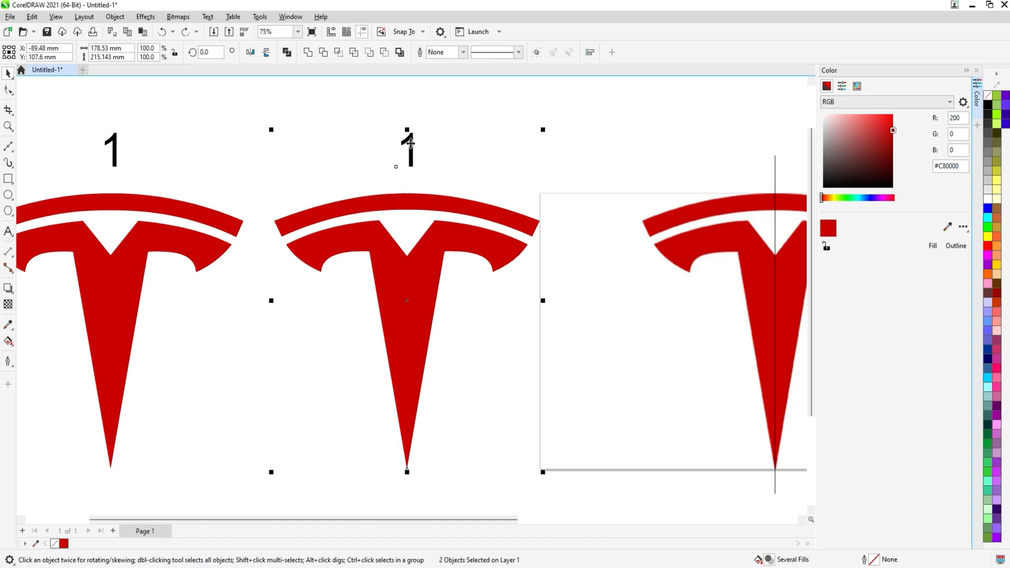
Change the copied label's text to 2
click(422, 153)
double_click(412, 147)
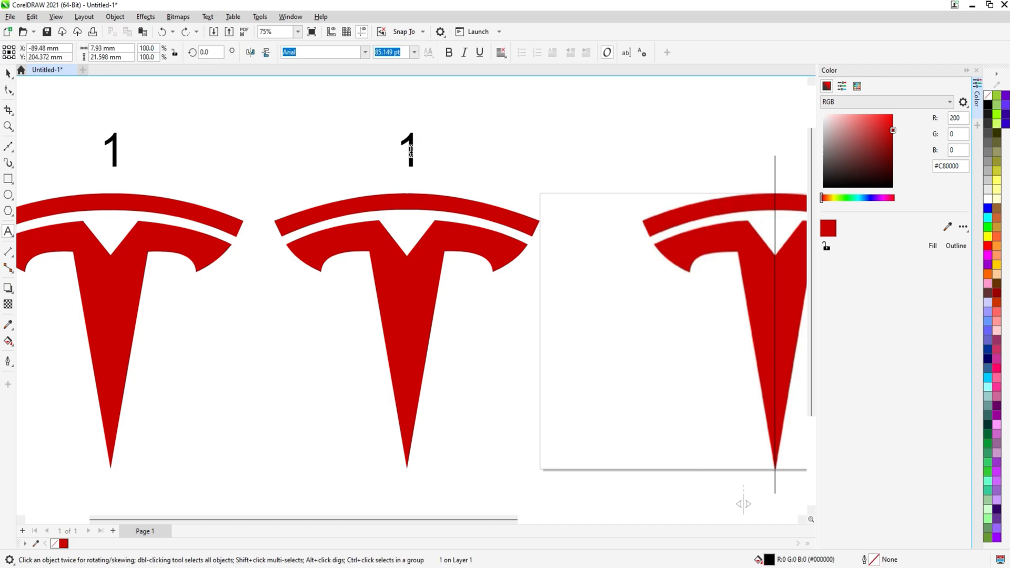
double_click(411, 148)
text(2)
key(Escape)
shift+click(408, 205)
click(482, 162)
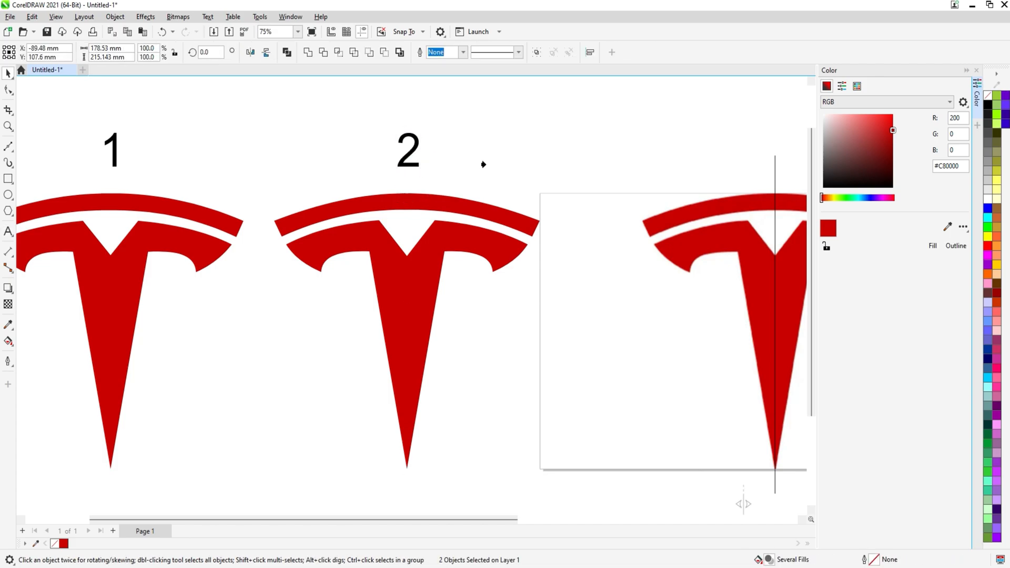
click(484, 164)
key(Return)
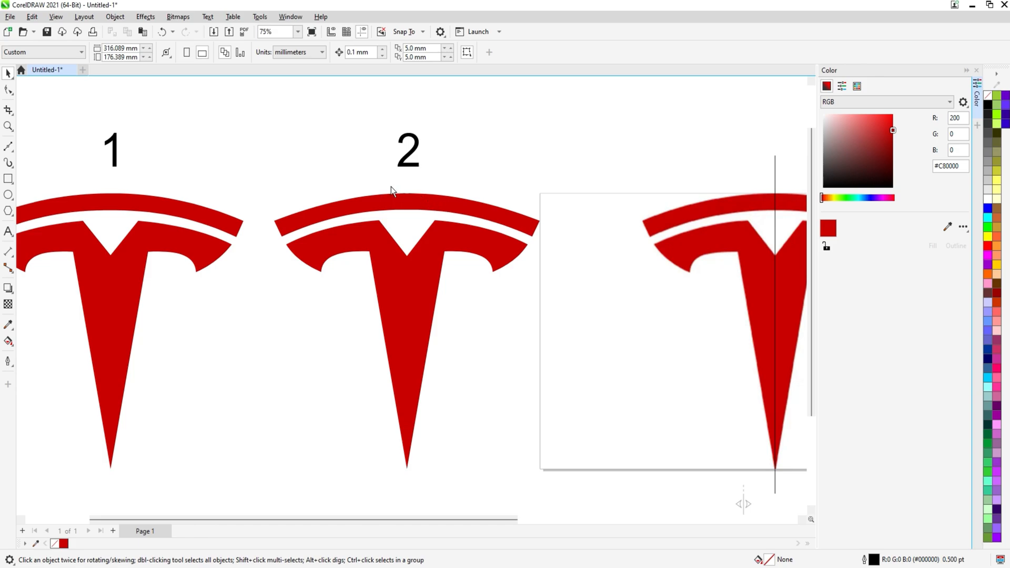
Select both logos with their labels and compare them side by side in full-screen preview
drag(262, 174, 295, 183)
scroll(476, 174, down, 1)
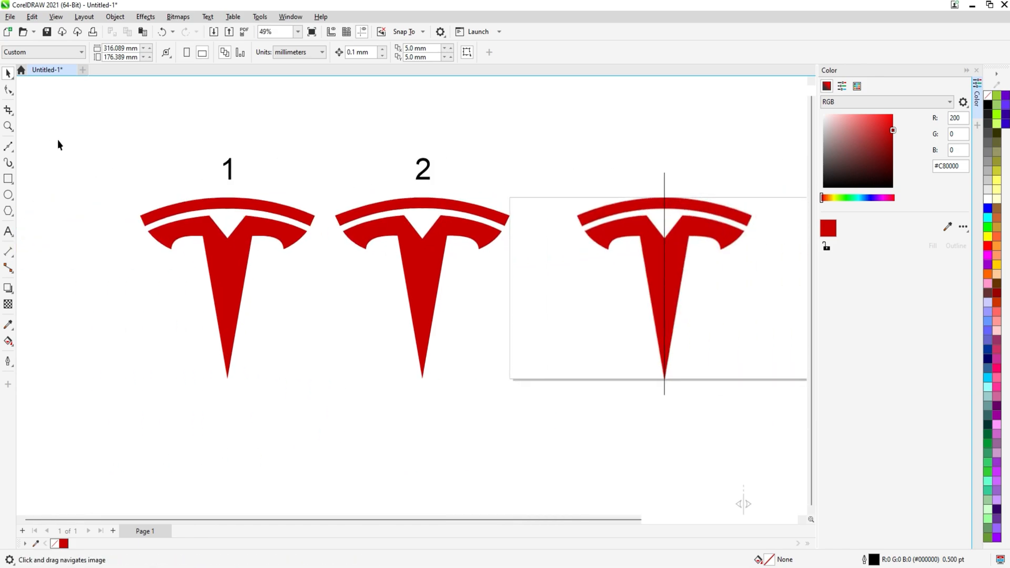
drag(64, 141, 516, 406)
key(shift+F2)
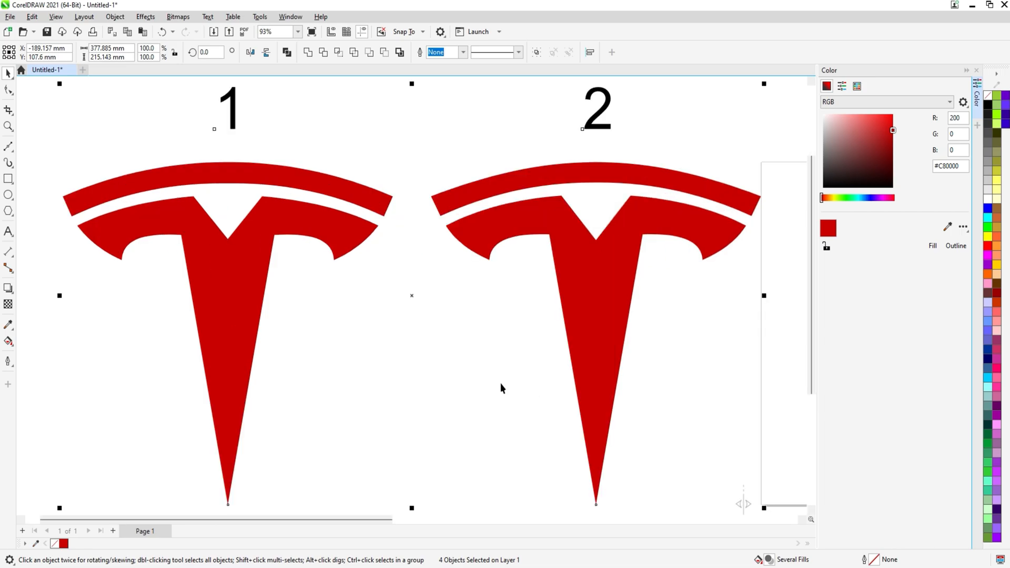
key(F9)
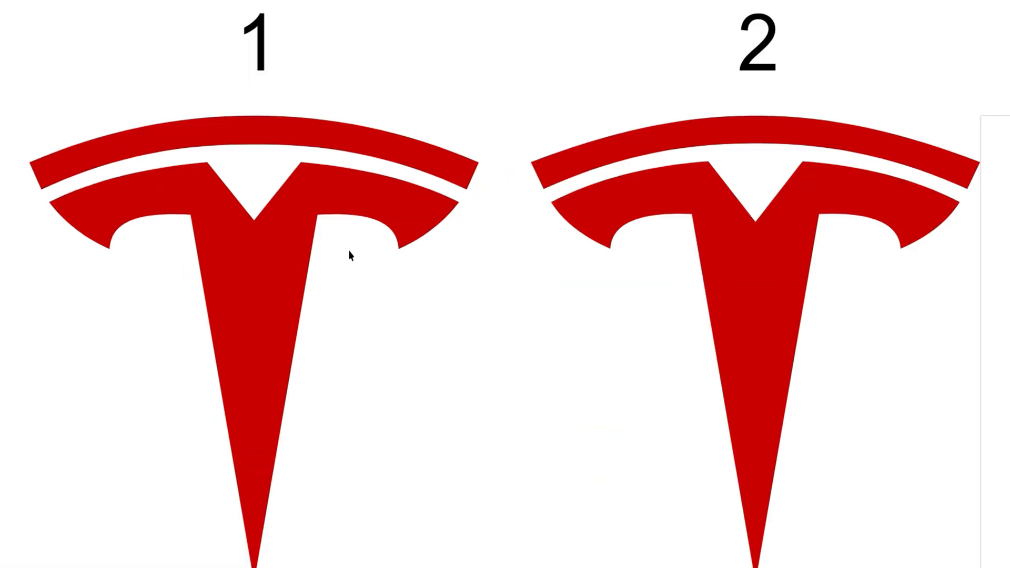
key(F9)
scroll(355, 255, down, 2)
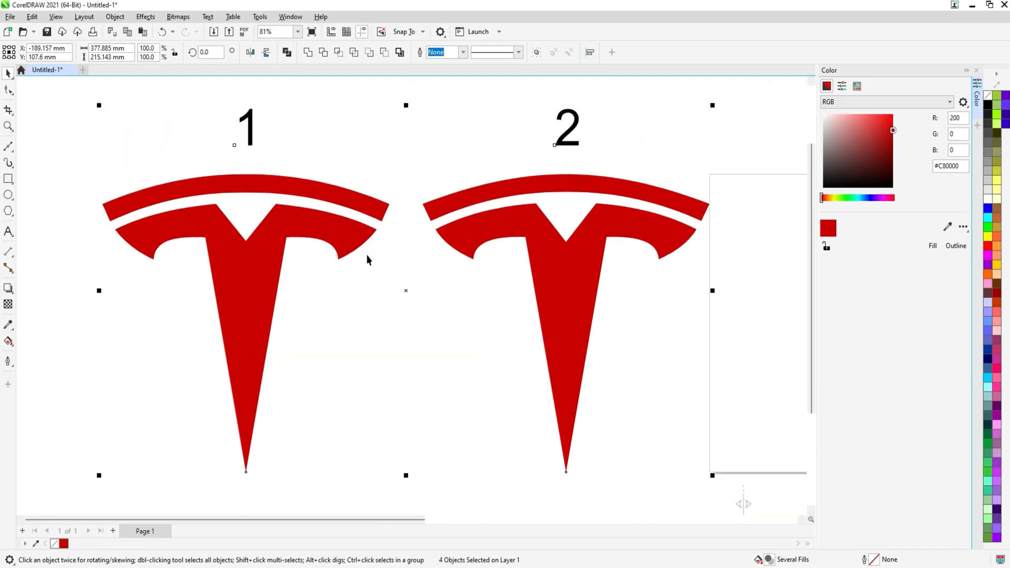
key(h)
drag(401, 268, 404, 269)
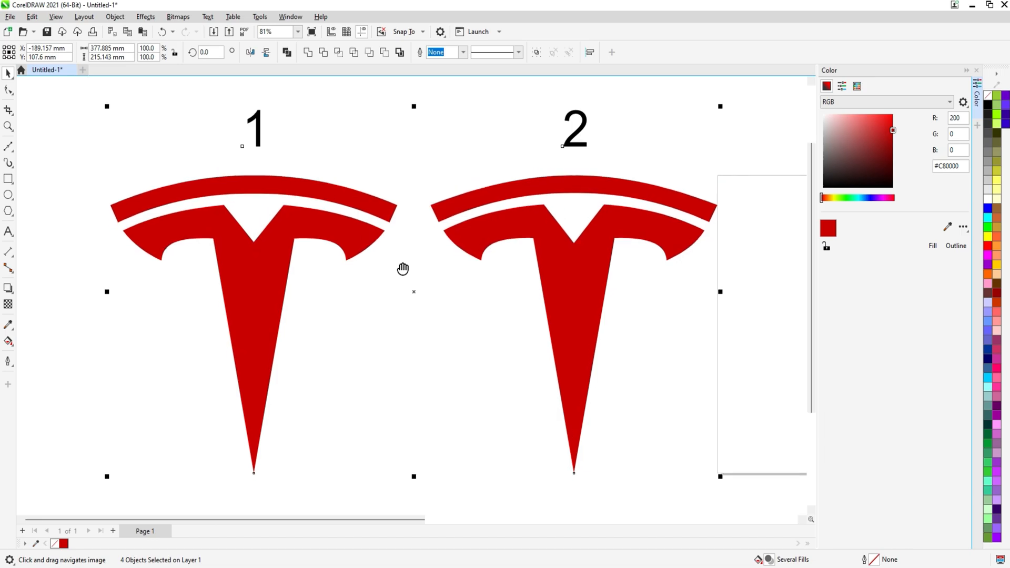